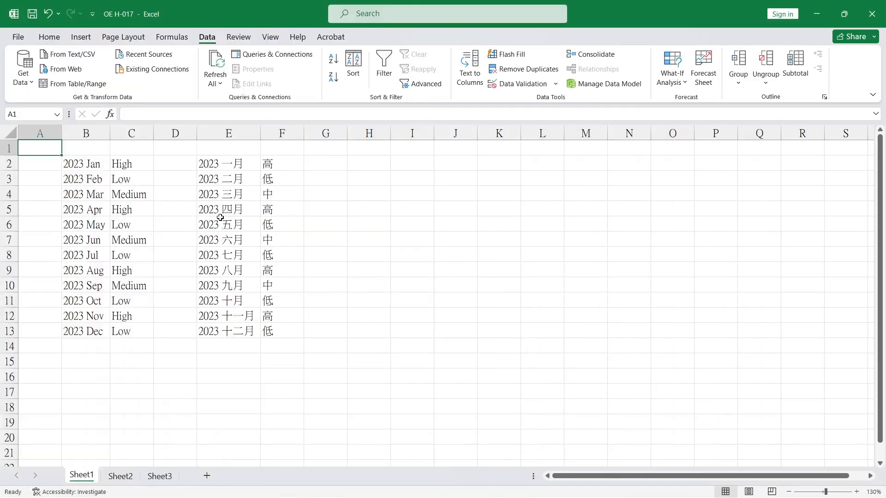
pyautogui.click(88, 167)
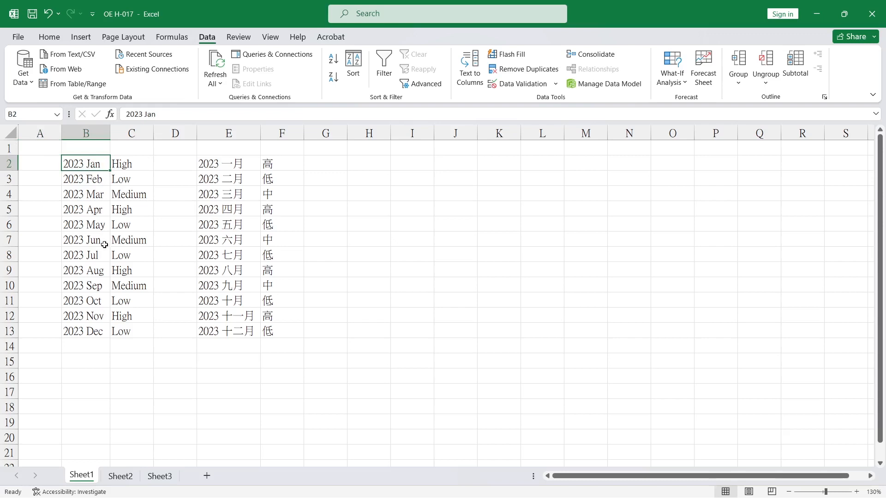
pyautogui.moveTo(124, 167); pyautogui.dragTo(120, 331)
pyautogui.moveTo(272, 165); pyautogui.dragTo(268, 323)
# Step: Sort the range B2:C13 by Column C on cell values in A to Z order
pyautogui.moveTo(79, 164); pyautogui.dragTo(128, 328)
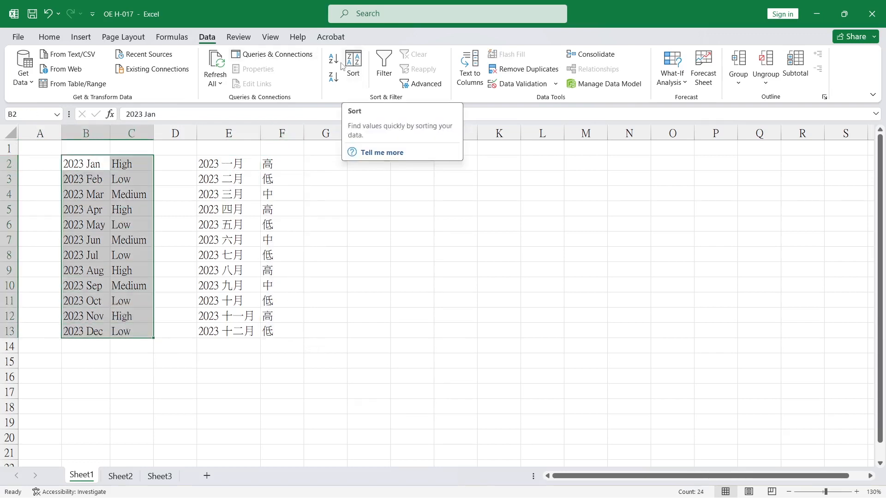
pyautogui.click(354, 68)
pyautogui.click(284, 261)
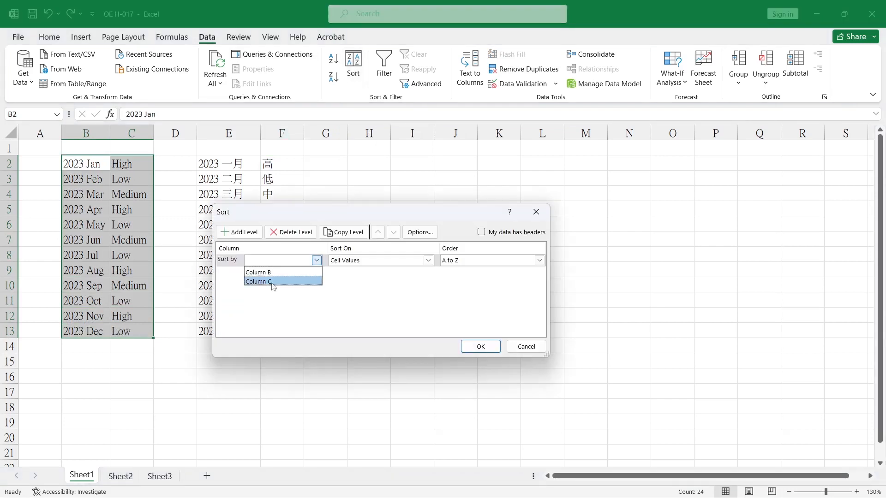
pyautogui.click(272, 281)
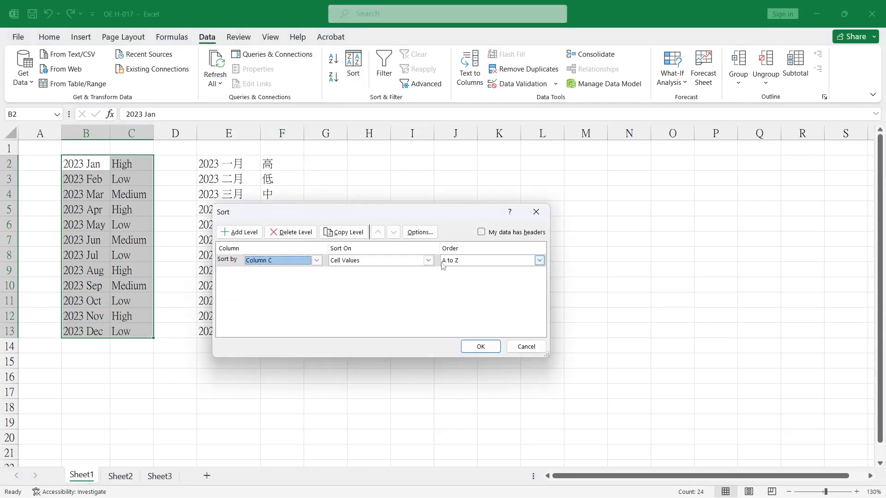
pyautogui.click(476, 346)
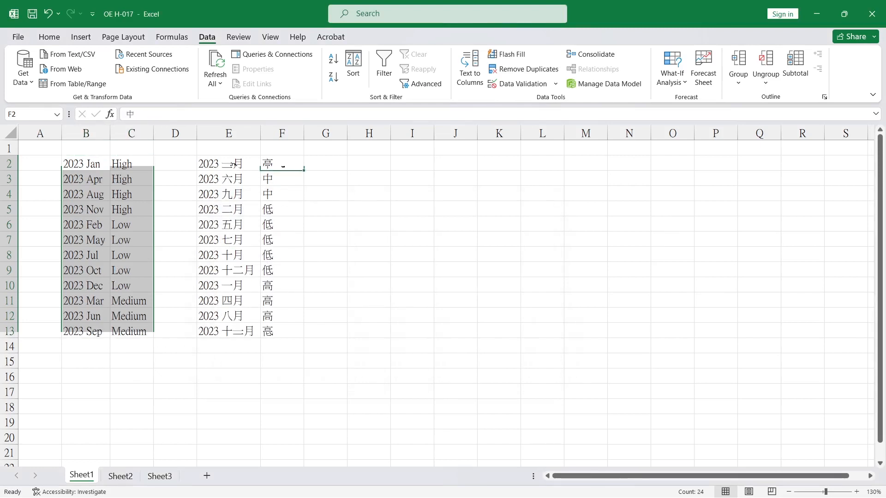
# Step: Copy the level High from column C into H2 and Low into H4
pyautogui.click(128, 158)
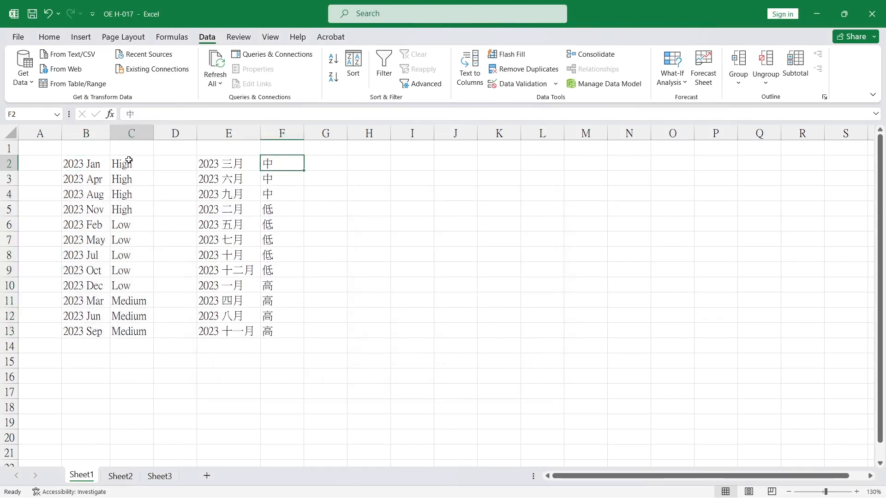
pyautogui.hotkey('ctrl', 'c')
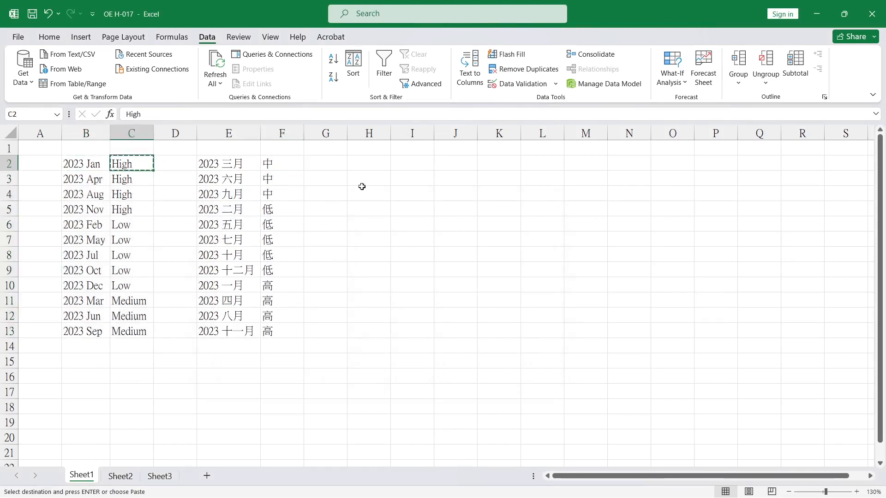
pyautogui.click(382, 166)
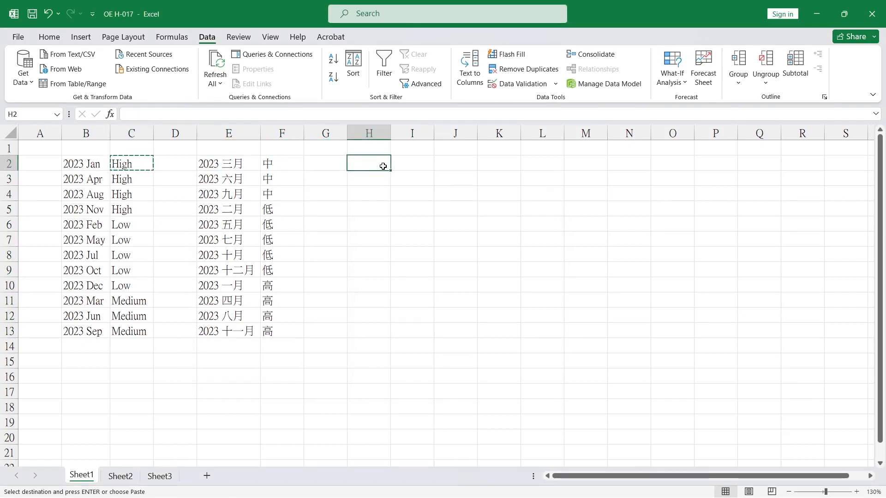
pyautogui.hotkey('ctrl', 'v')
pyautogui.click(117, 266)
pyautogui.press('Escape')
pyautogui.hotkey('ctrl', 'c')
pyautogui.click(371, 202)
pyautogui.hotkey('ctrl', 'v')
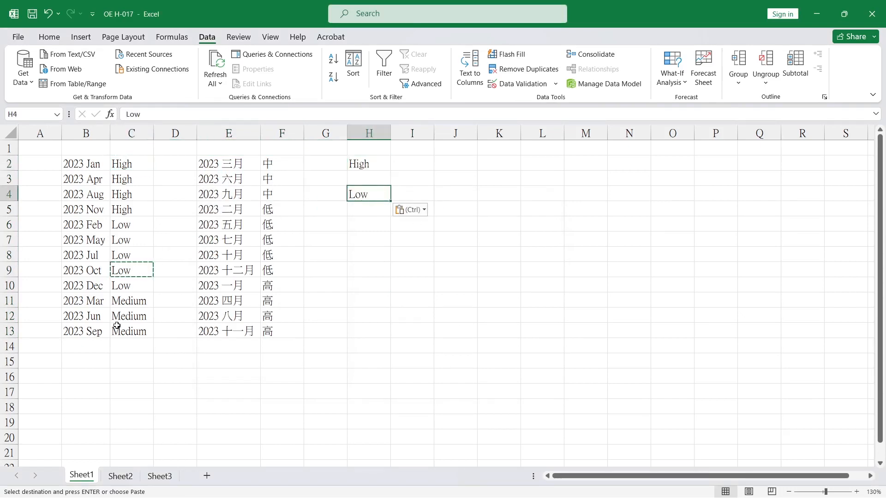
# Step: Copy the level Medium from column C into H3, between High and Low
pyautogui.click(129, 331)
pyautogui.press('Escape')
pyautogui.hotkey('ctrl', 'c')
pyautogui.click(364, 177)
pyautogui.hotkey('ctrl', 'v')
pyautogui.click(396, 228)
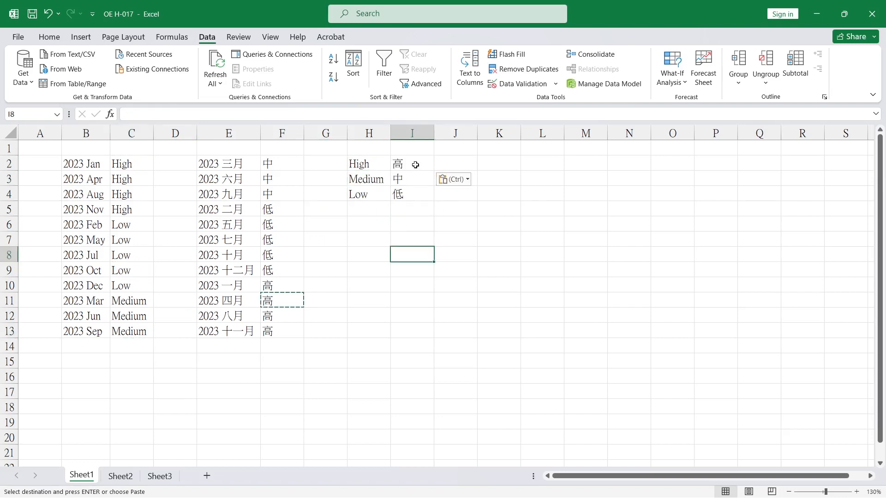
# Step: Copy the list 高, 中, 低 in I2:I4, paste it into a blank Notepad document, and return to the workbook
pyautogui.click(415, 165)
pyautogui.moveTo(415, 164); pyautogui.dragTo(414, 202)
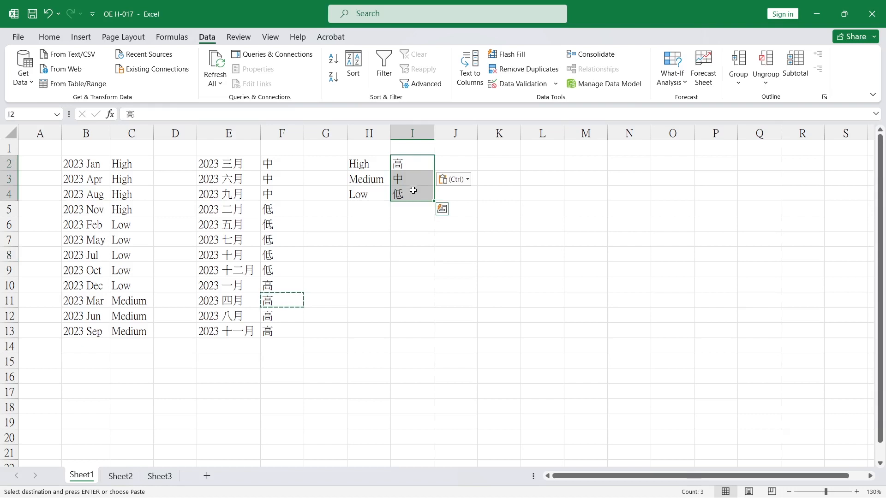
pyautogui.moveTo(405, 164); pyautogui.dragTo(406, 189)
pyautogui.hotkey('ctrl', 'c')
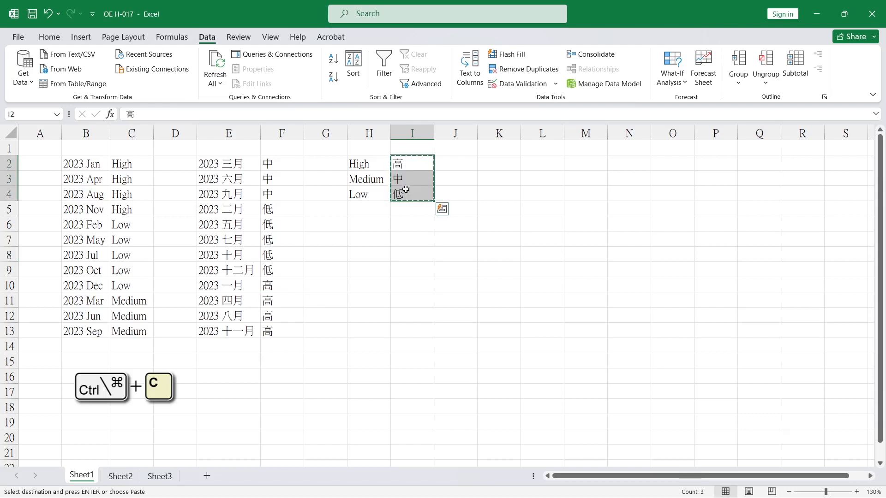
pyautogui.click(406, 221)
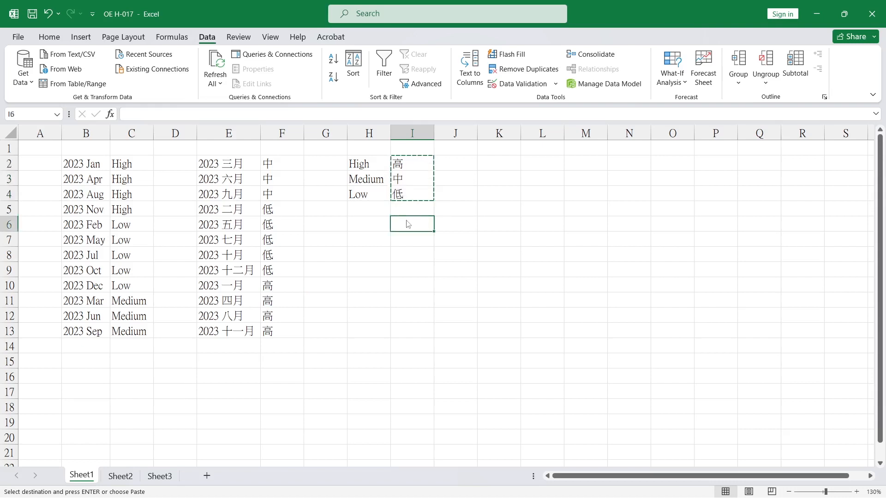
pyautogui.hotkey('alt', 'Tab')
pyautogui.hotkey('ctrl', 'v')
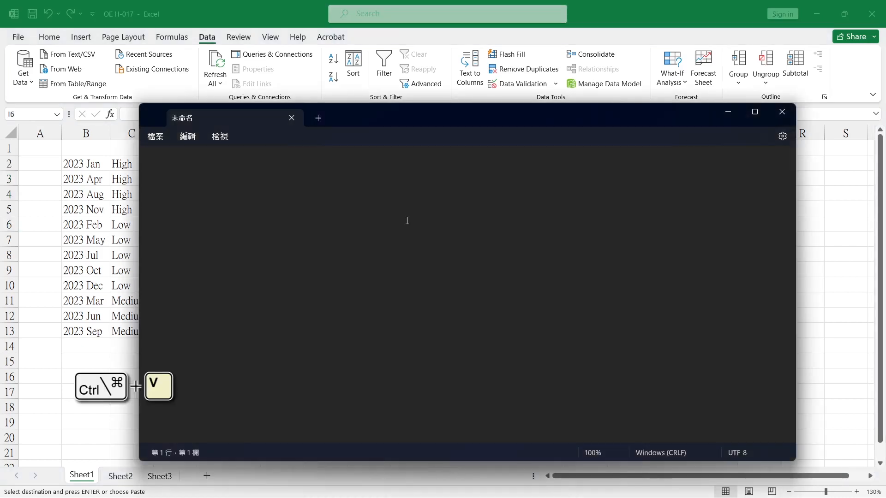
pyautogui.hotkey('alt', 'Tab')
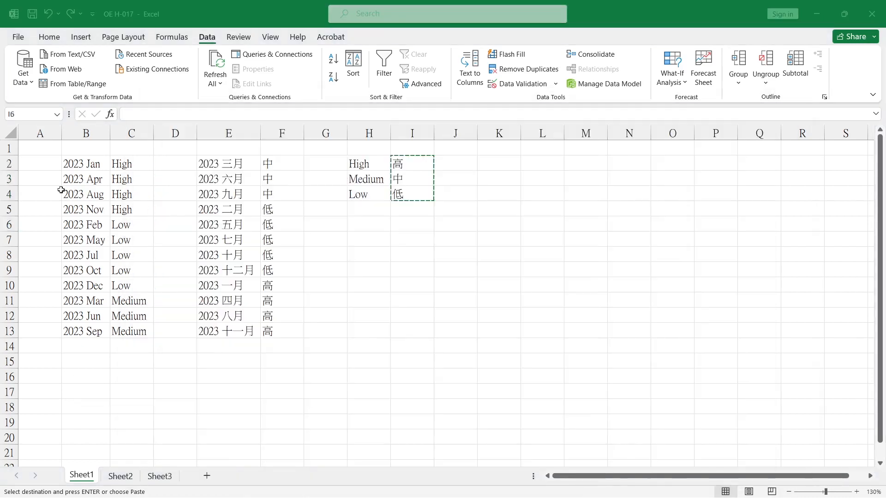
# Step: Start a sort of the data in E2:F13 by Column F and choose a custom list as its order
pyautogui.click(340, 226)
pyautogui.click(265, 166)
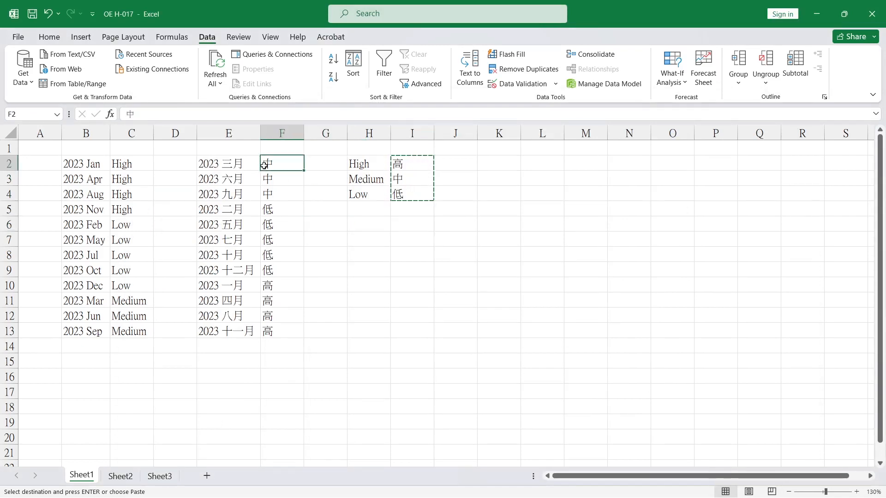
pyautogui.click(355, 65)
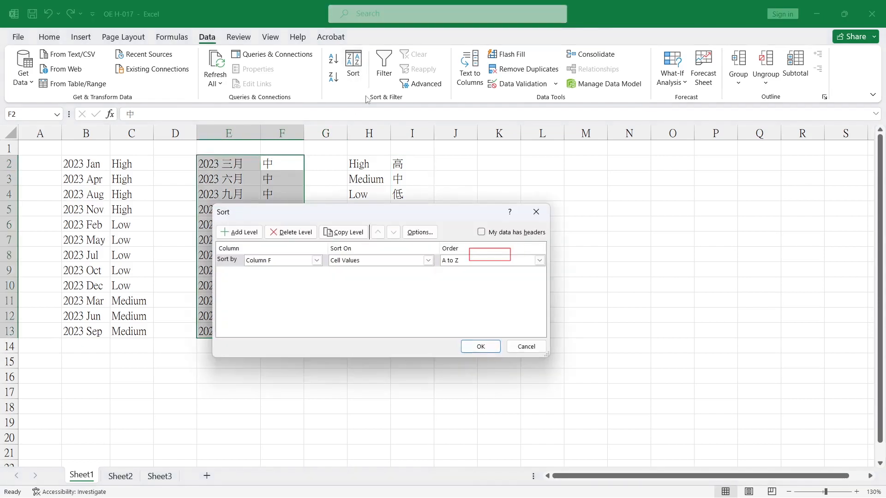
pyautogui.click(477, 266)
pyautogui.click(468, 292)
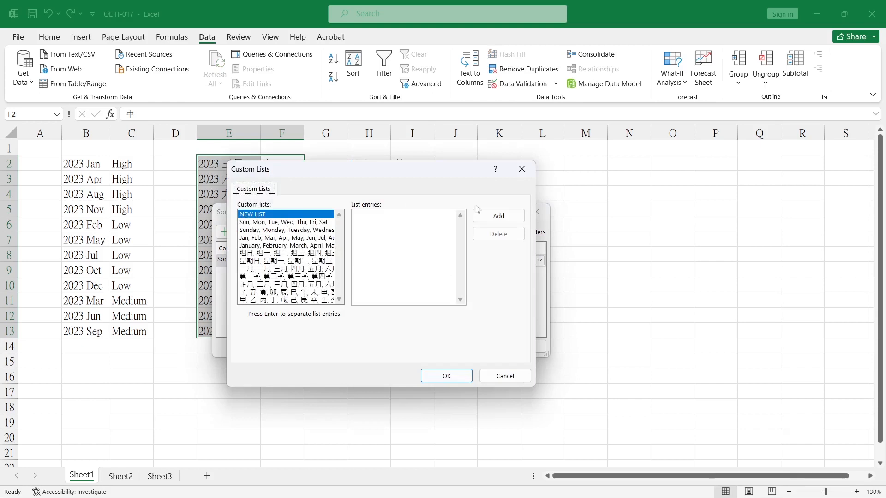
pyautogui.click(405, 245)
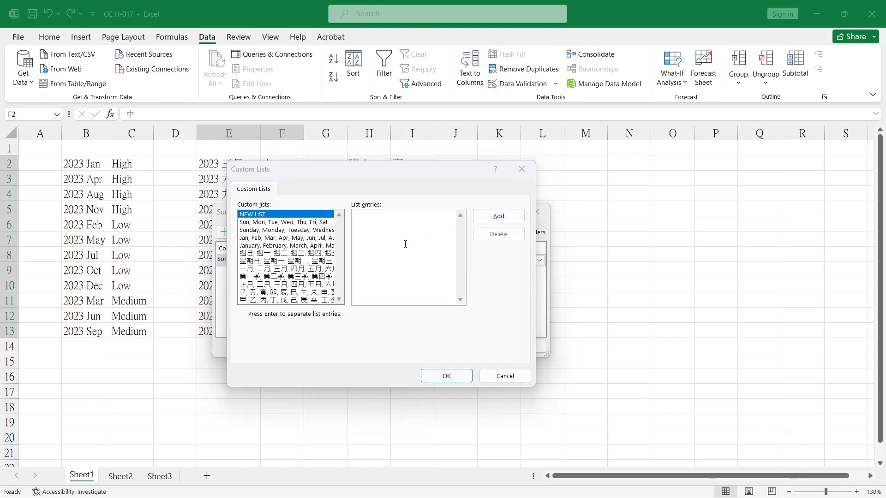
# Step: Switch to Notepad, copy the three lines 高, 中, 低, and return to the Custom Lists dialog
pyautogui.hotkey('alt', 'Tab')
pyautogui.hotkey('alt', 'Tab')
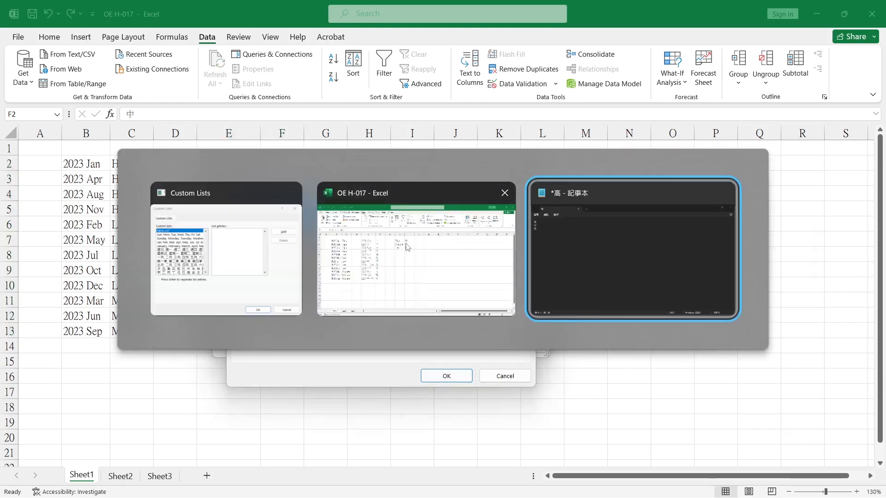
pyautogui.hotkey('ctrl', 'c')
pyautogui.moveTo(140, 136); pyautogui.dragTo(121, 131)
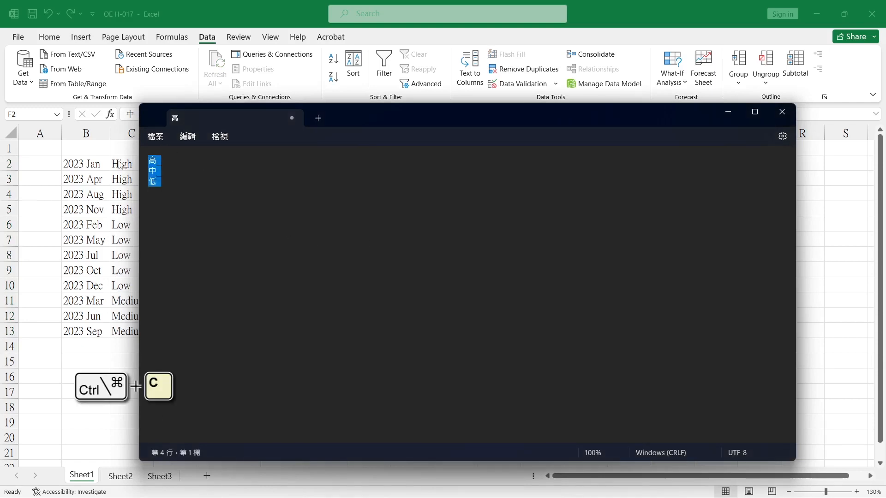
pyautogui.hotkey('alt', 'Tab')
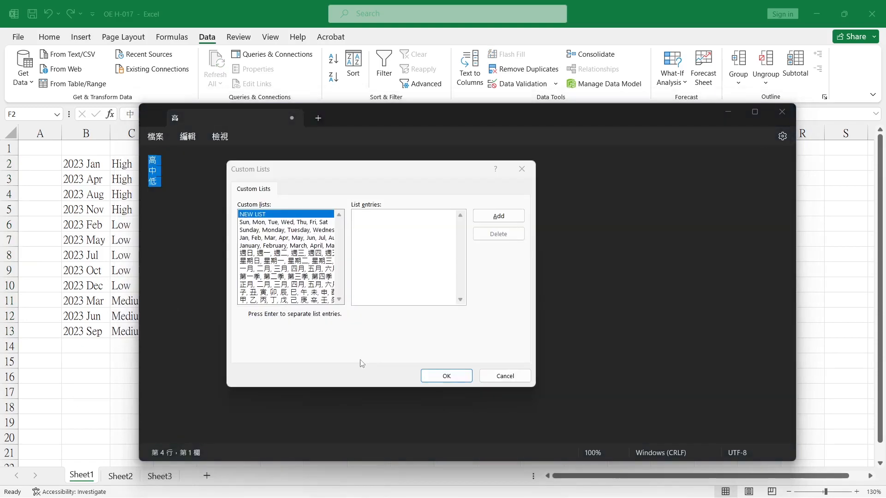
# Step: Paste 高, 中, 低 as list entries, add them as a new custom list, and accept it as the sort order
pyautogui.click(398, 251)
pyautogui.hotkey('ctrl', 'v')
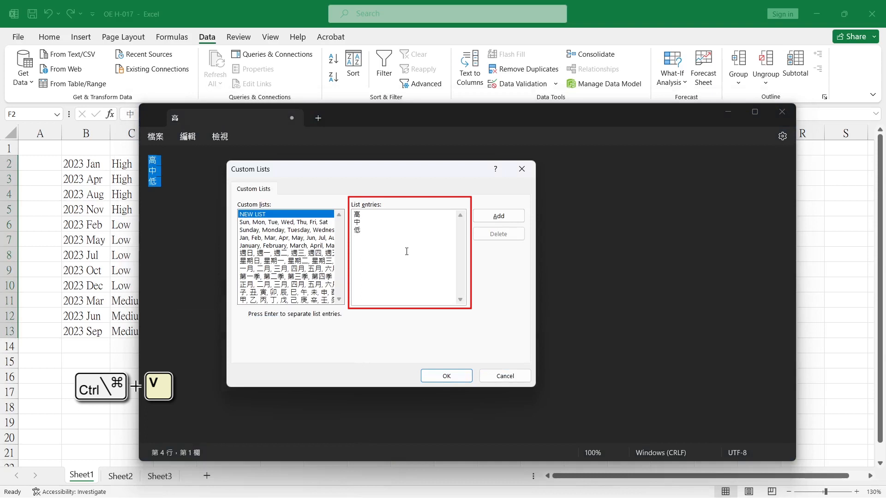
pyautogui.press('BackSpace')
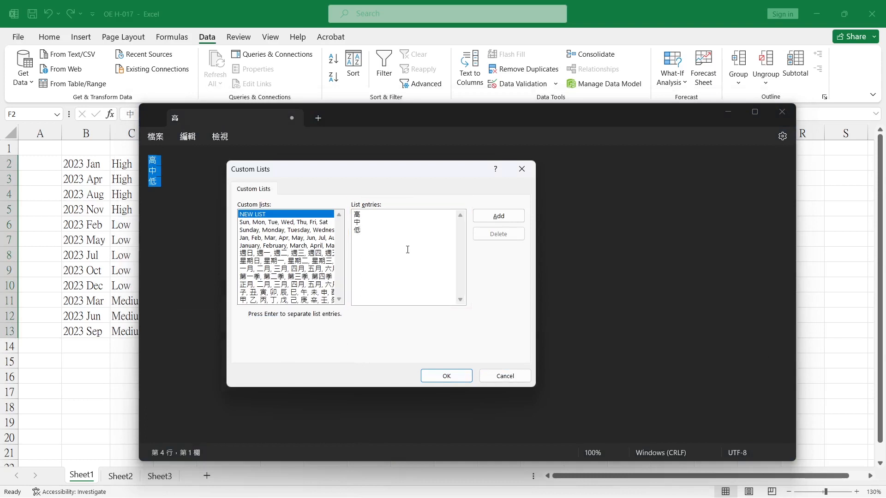
pyautogui.hotkey('alt', 'a')
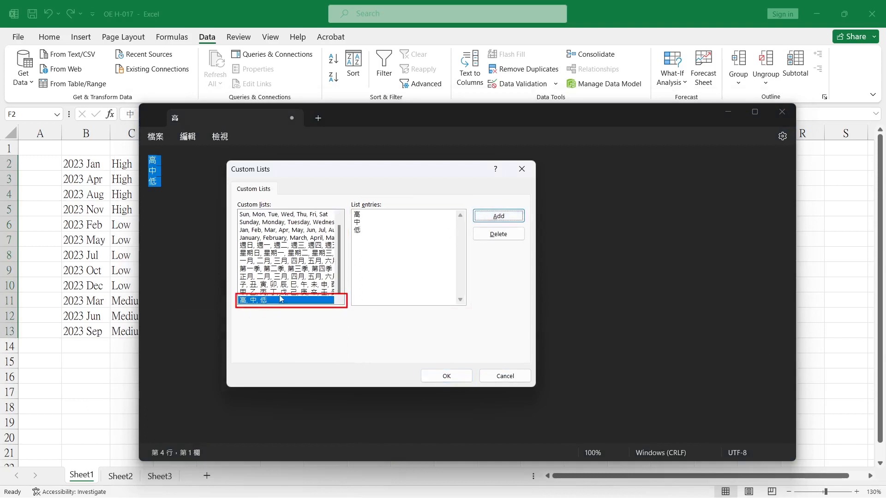
pyautogui.click(453, 377)
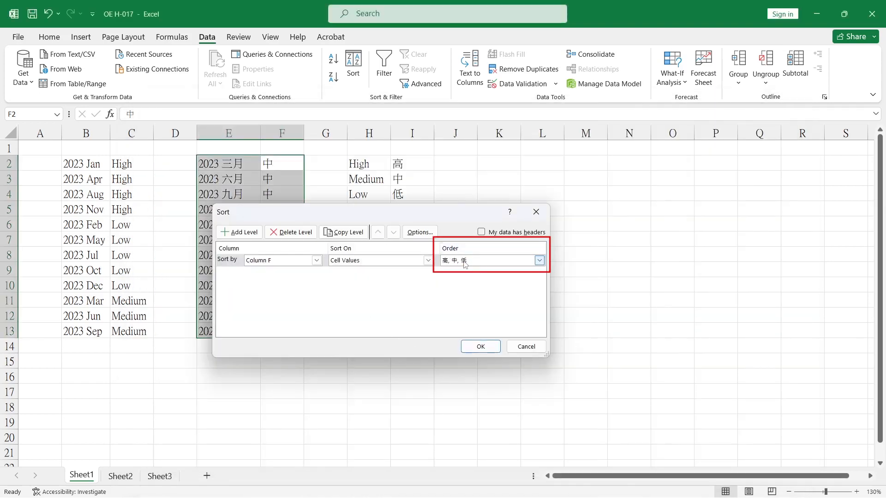
# Step: Apply the sort by Column F in the order 高, 中, 低 and review the sorted levels in F2:F13
pyautogui.click(478, 346)
pyautogui.click(381, 300)
pyautogui.moveTo(287, 166); pyautogui.dragTo(277, 330)
pyautogui.click(379, 301)
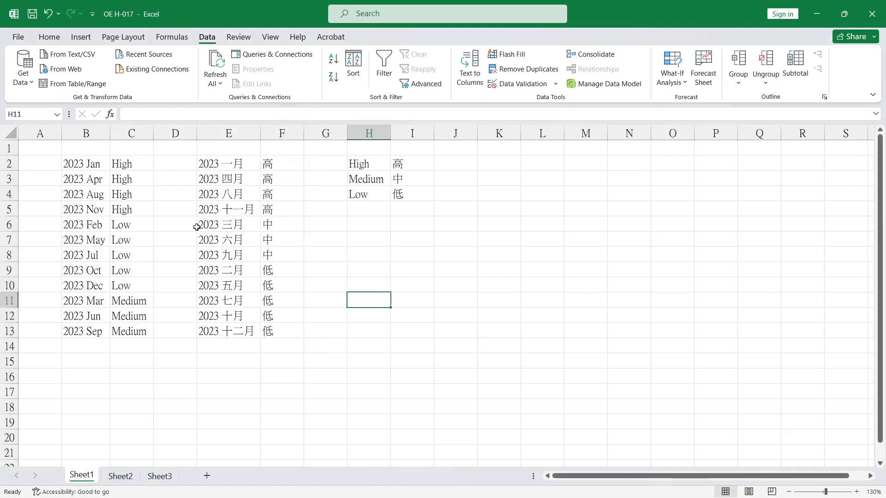
# Step: Select the priority levels in H2:H4 and open the custom list editor from the advanced Excel options
pyautogui.moveTo(353, 164); pyautogui.dragTo(361, 187)
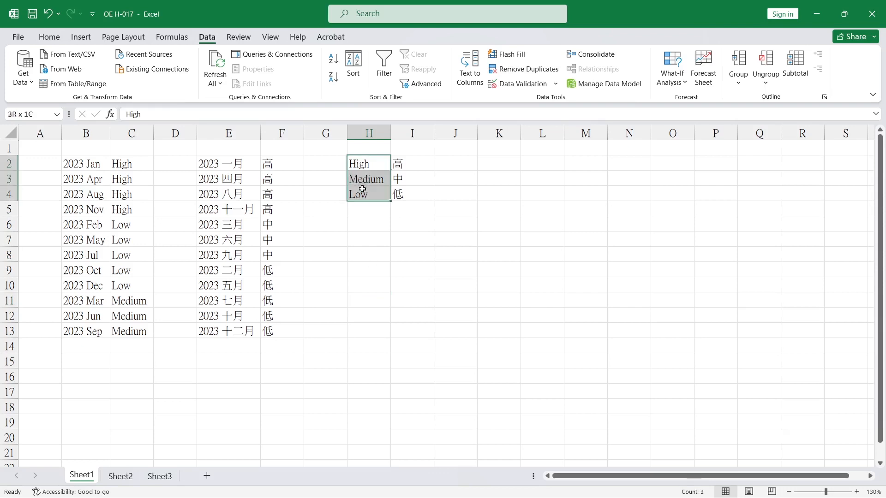
pyautogui.moveTo(362, 190); pyautogui.dragTo(361, 191)
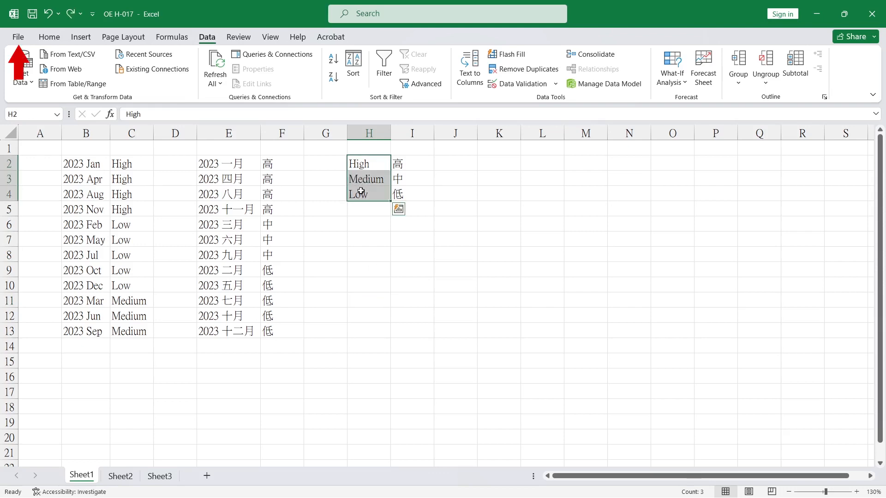
pyautogui.click(18, 37)
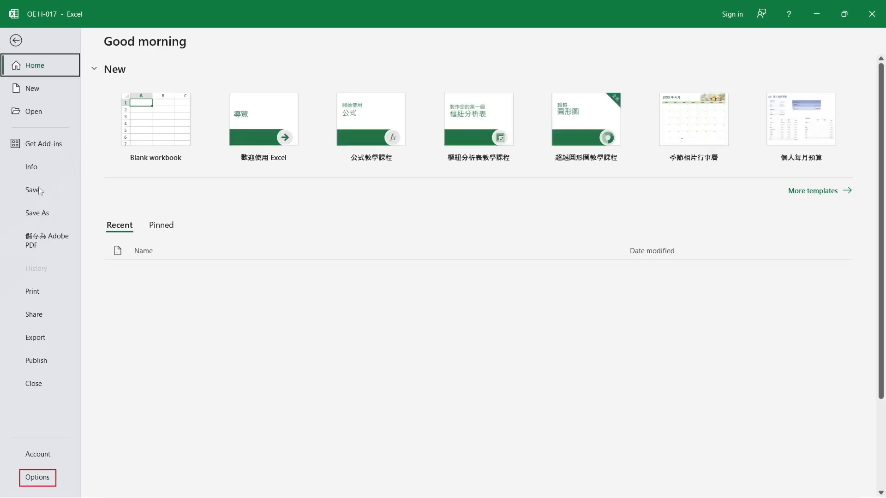
pyautogui.click(37, 478)
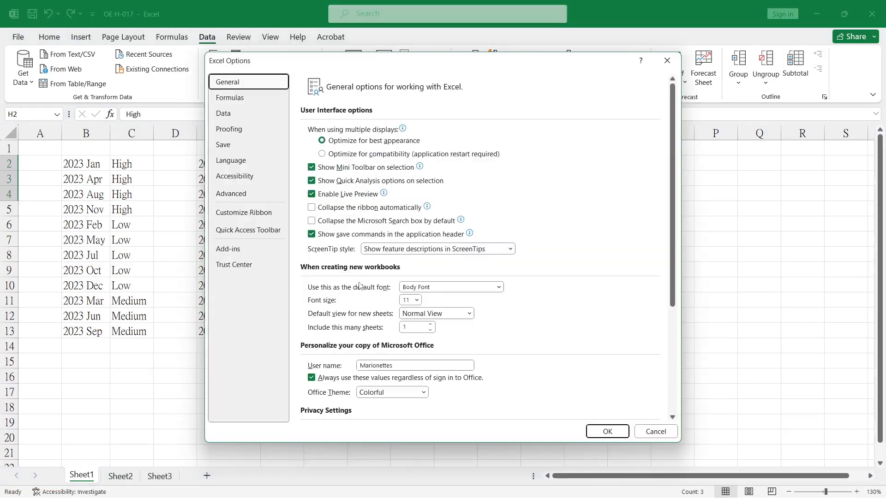
pyautogui.click(235, 193)
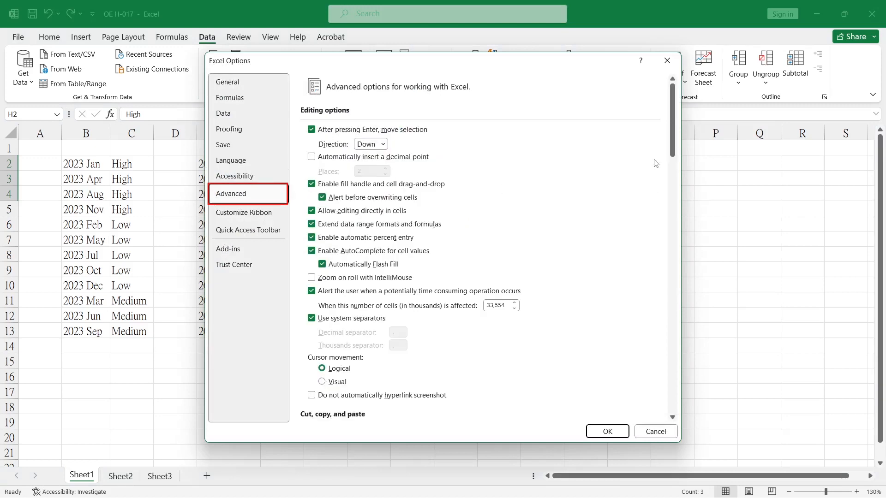
pyautogui.moveTo(671, 125); pyautogui.dragTo(670, 383)
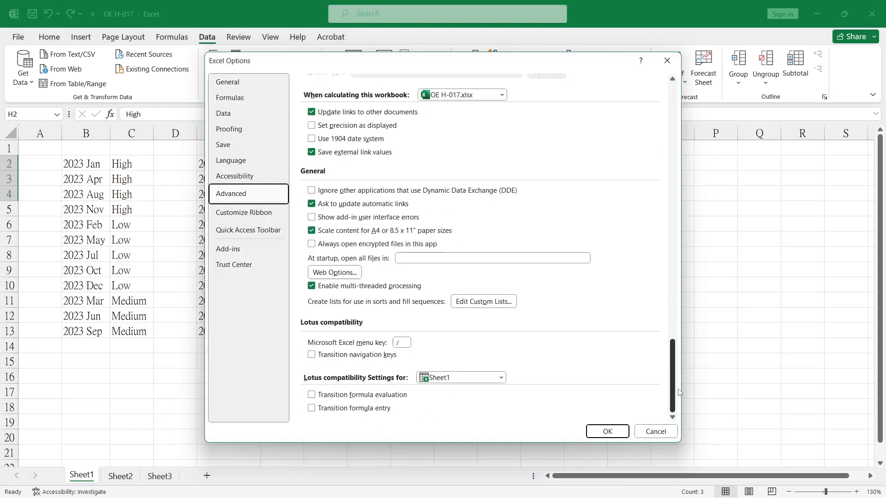
pyautogui.click(479, 302)
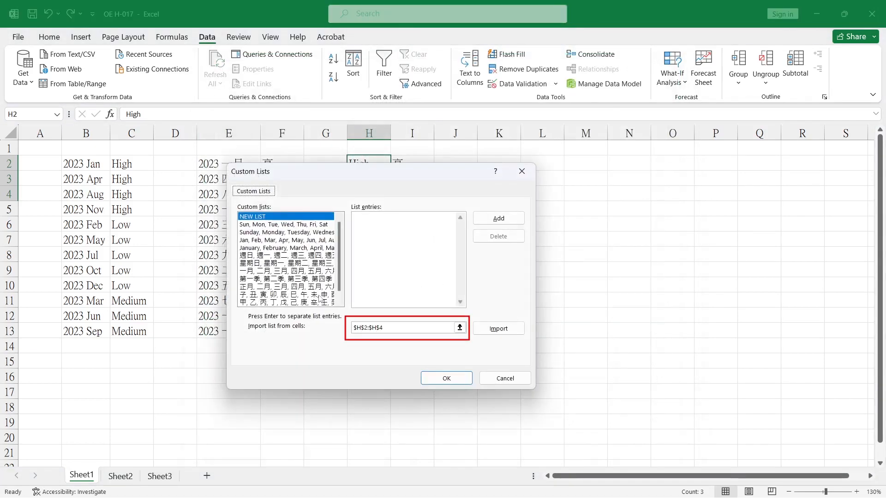
# Step: Import cells $H$2:$H$4 as the custom list High, Medium, Low and close the options
pyautogui.click(413, 328)
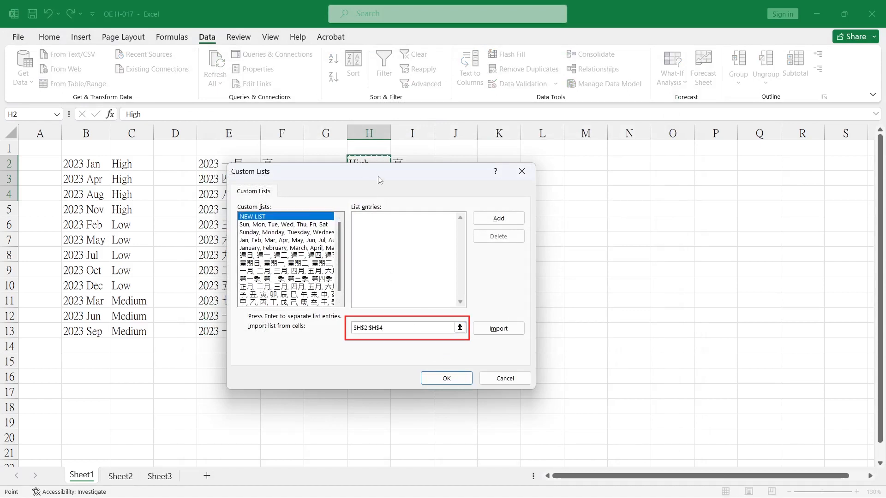
pyautogui.moveTo(405, 173); pyautogui.dragTo(400, 241)
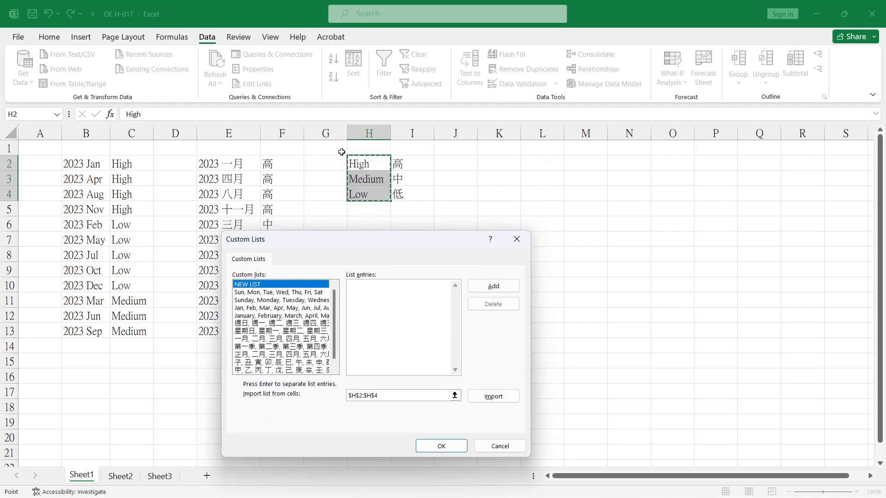
pyautogui.moveTo(399, 164); pyautogui.dragTo(401, 195)
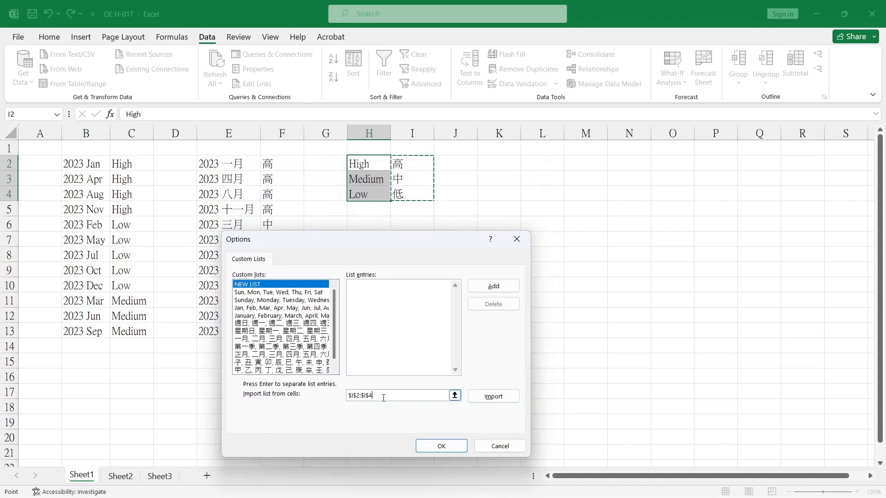
pyautogui.moveTo(359, 162); pyautogui.dragTo(374, 196)
pyautogui.click(490, 398)
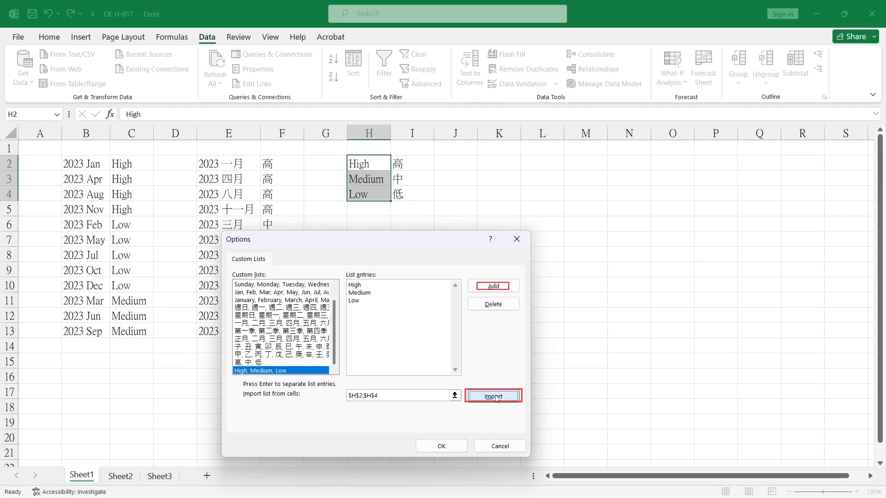
pyautogui.click(490, 290)
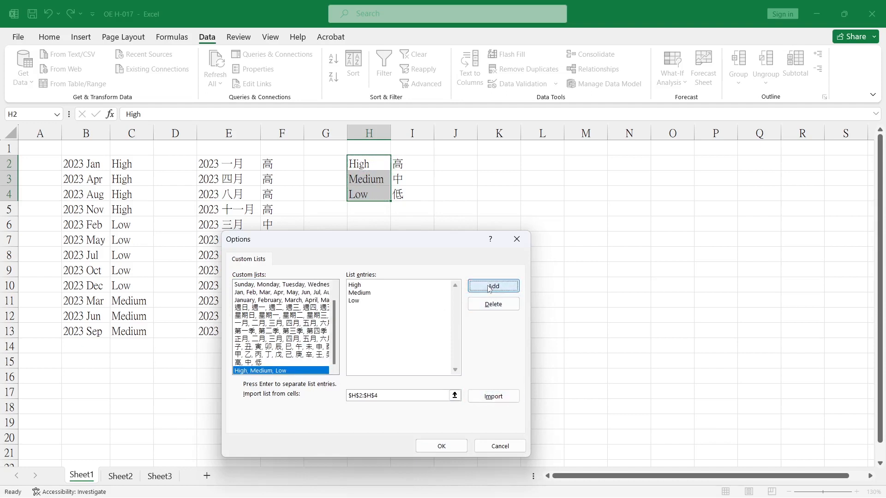
pyautogui.click(443, 445)
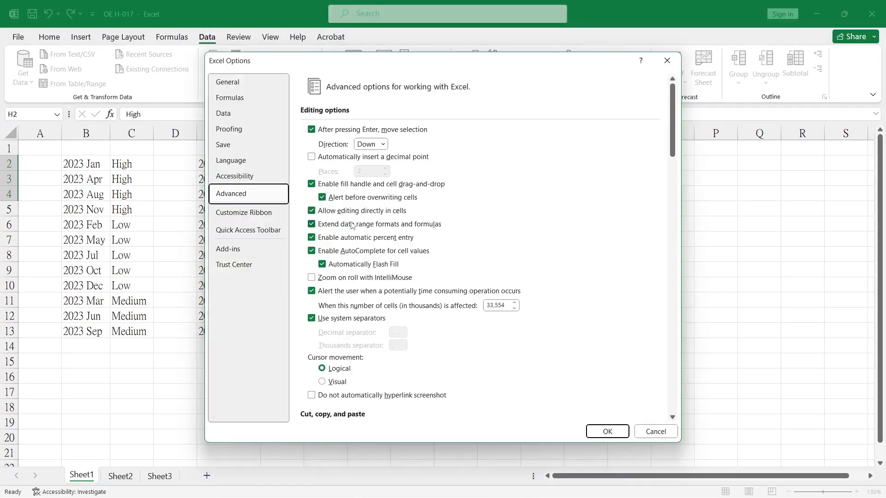
pyautogui.click(646, 432)
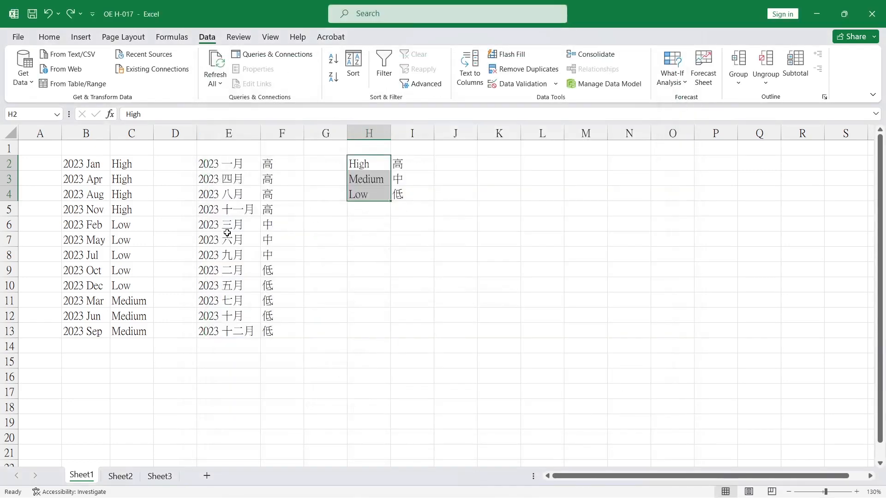
# Step: Start a sort of B2:C13 by Column C and choose a custom list as its order
pyautogui.click(87, 168)
pyautogui.moveTo(87, 168); pyautogui.dragTo(121, 333)
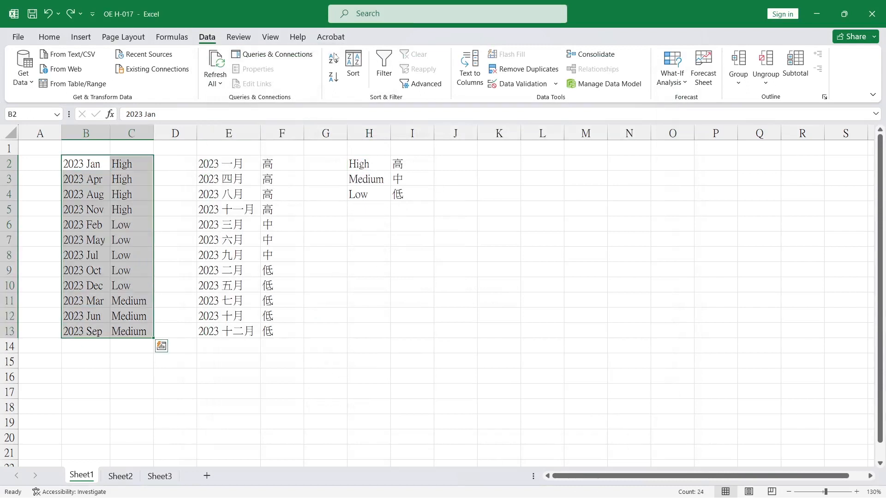
pyautogui.click(353, 65)
pyautogui.click(312, 331)
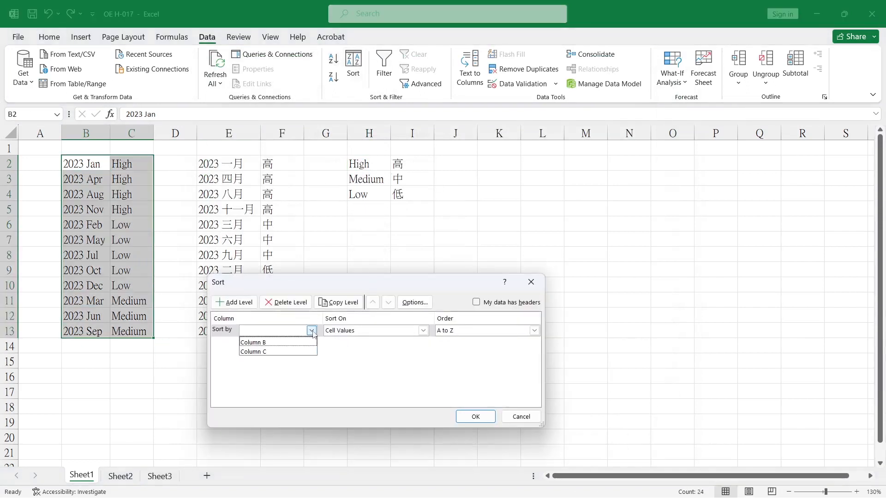
pyautogui.click(287, 351)
pyautogui.click(534, 330)
pyautogui.click(461, 360)
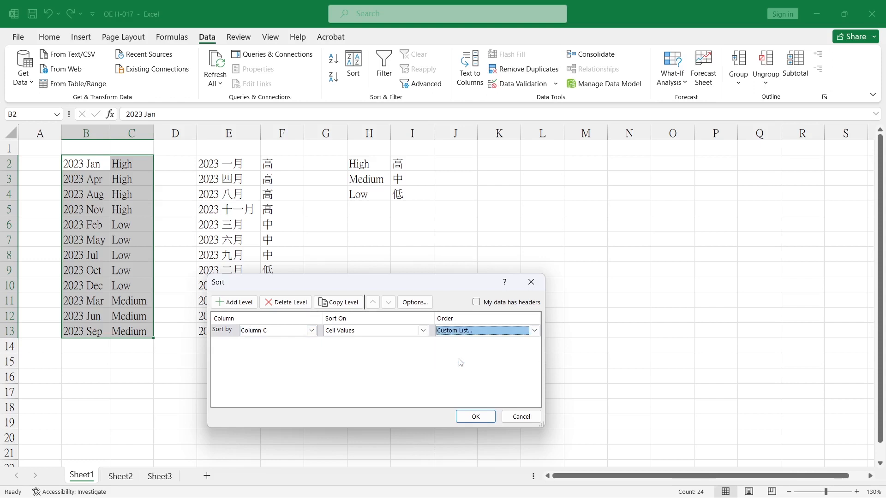
# Step: Use the High, Medium, Low custom list as the sort order and apply the sort to the English month table
pyautogui.scroll(-1, 323, 365)
pyautogui.click(270, 371)
pyautogui.click(443, 446)
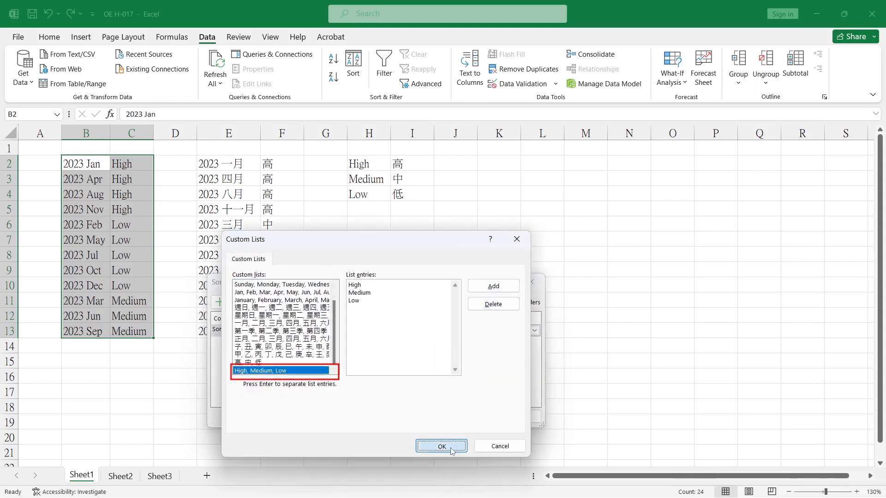
pyautogui.click(475, 416)
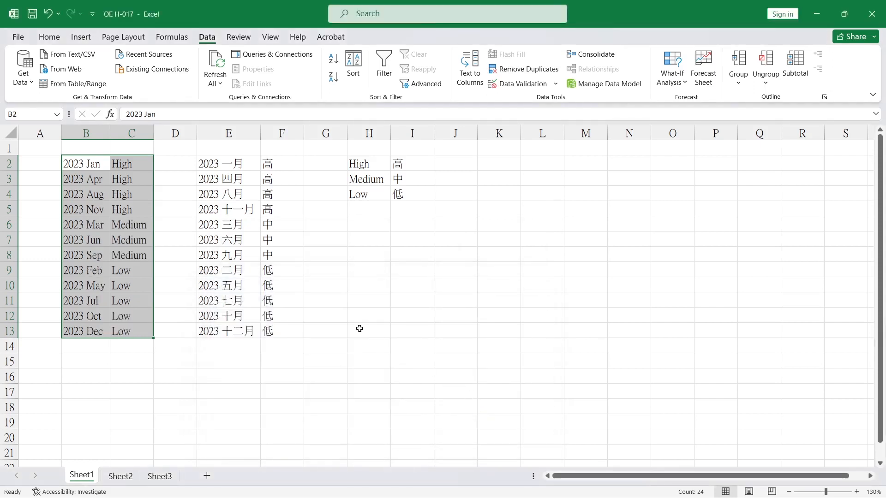
pyautogui.click(127, 195)
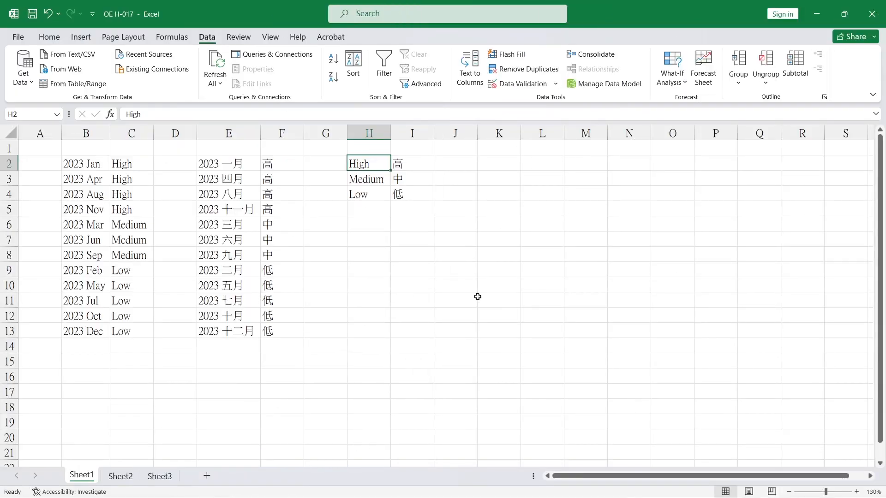
# Step: View the route to custom lists through the order setting of a sort on H2:I4
pyautogui.click(478, 298)
pyautogui.click(363, 167)
pyautogui.click(354, 65)
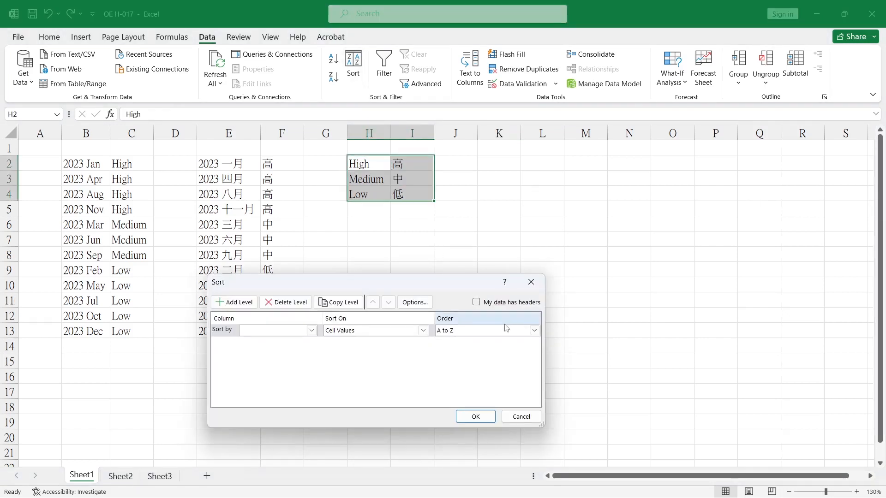
pyautogui.click(534, 331)
pyautogui.click(477, 362)
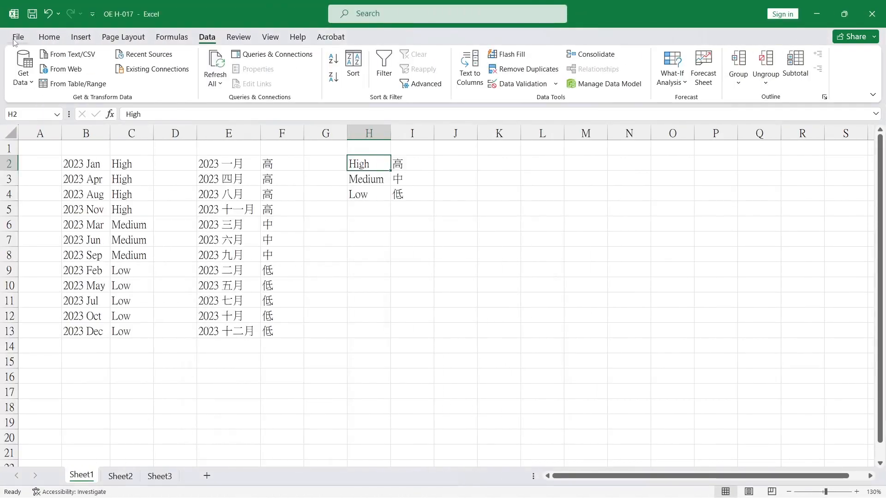
# Step: Reopen the custom list editor through the advanced Excel options with no import range set
pyautogui.click(17, 38)
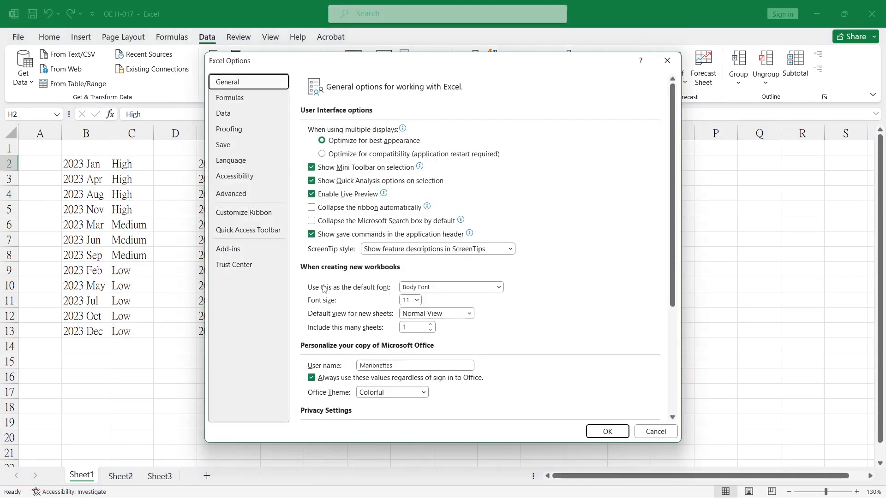
pyautogui.click(230, 193)
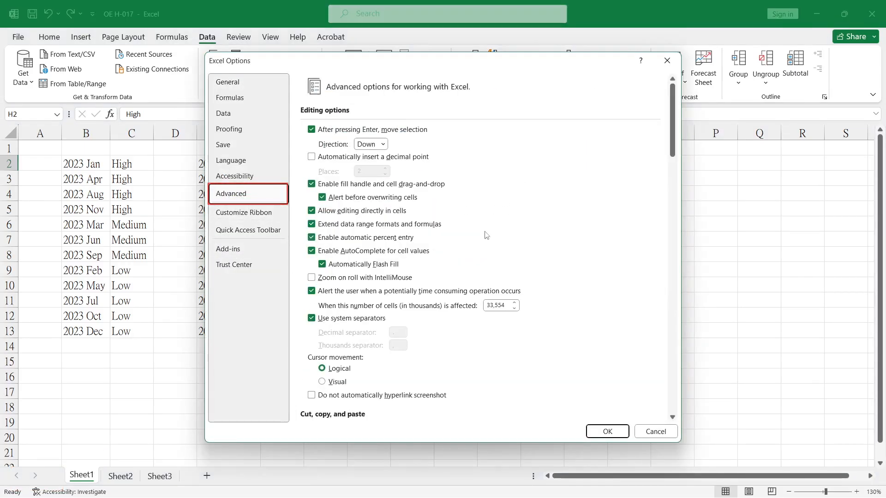
pyautogui.scroll(-5, 480, 316)
pyautogui.moveTo(671, 197); pyautogui.dragTo(669, 408)
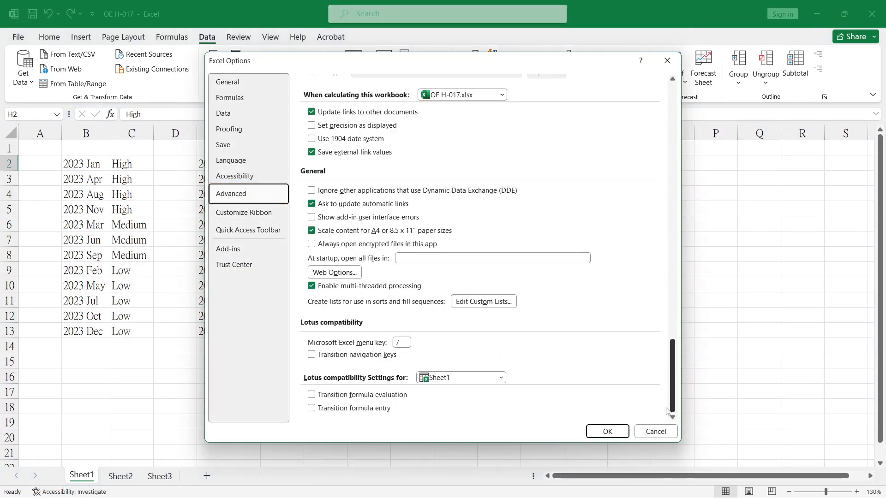
pyautogui.click(485, 301)
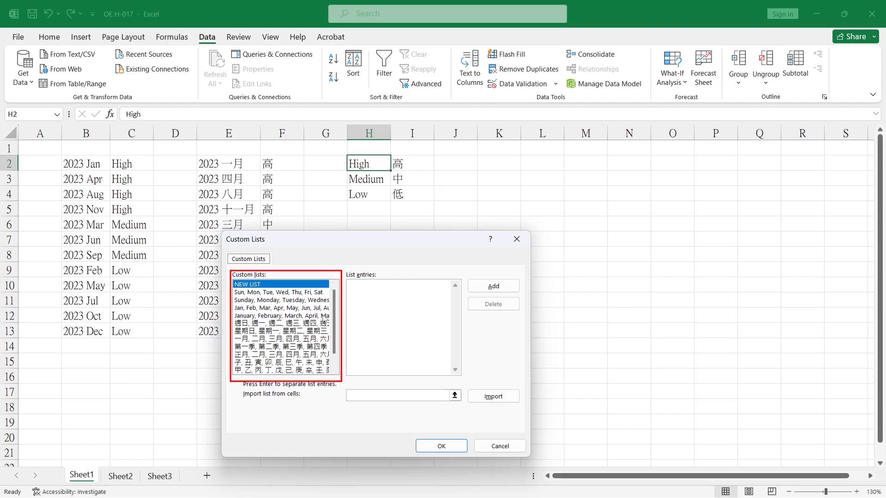
# Step: Examine the entries of the built-in and added custom lists, including months, quarters, 高, 中, 低 and High, Medium, Low, and close the options without changes
pyautogui.scroll(-1, 325, 322)
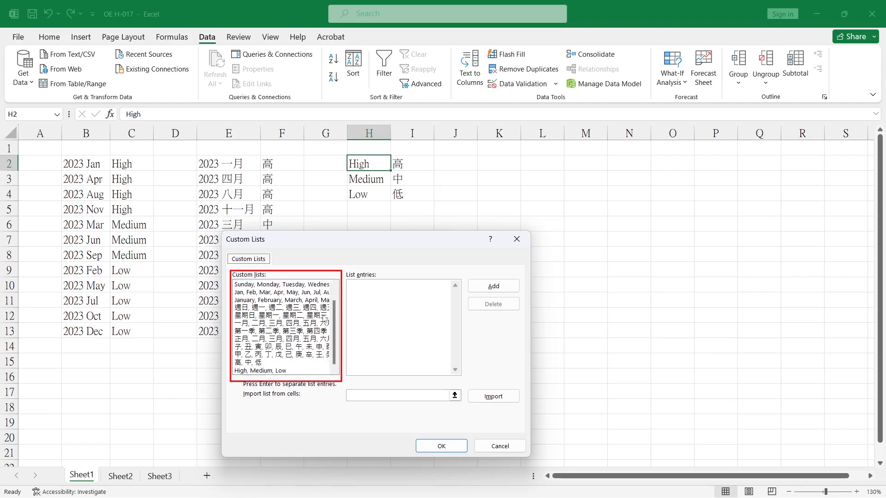
pyautogui.click(288, 286)
pyautogui.click(286, 292)
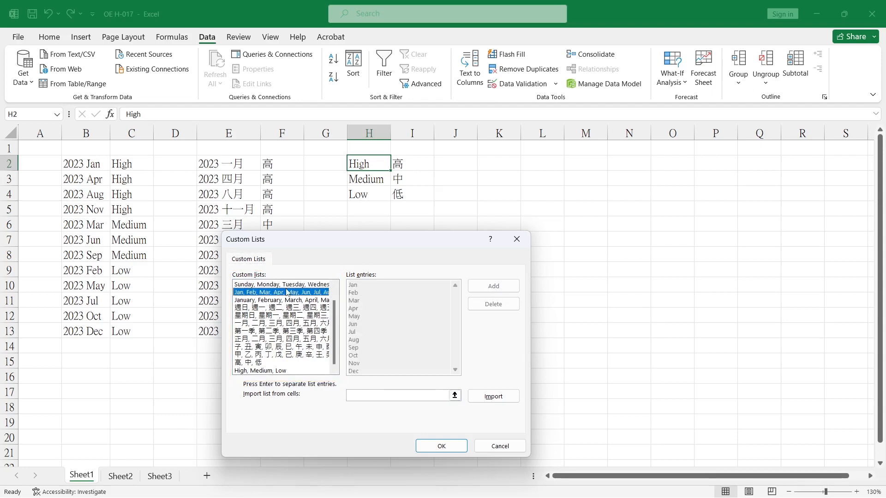
pyautogui.click(279, 301)
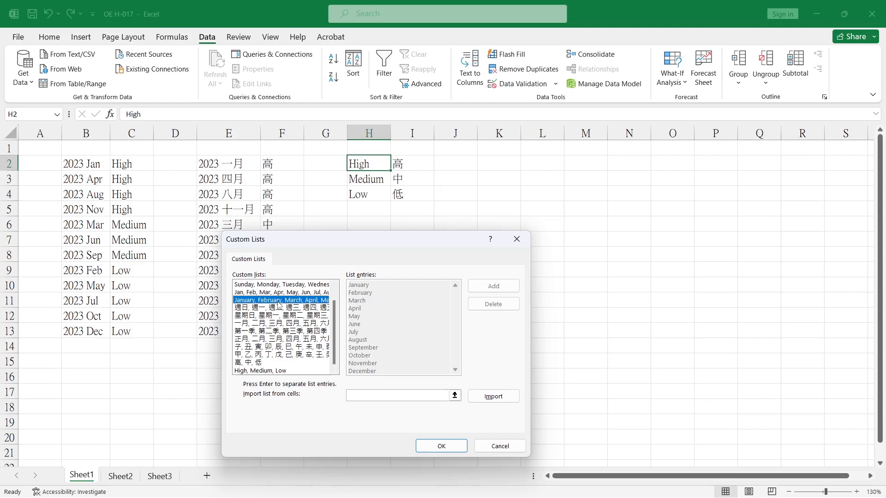
pyautogui.click(277, 309)
pyautogui.click(277, 331)
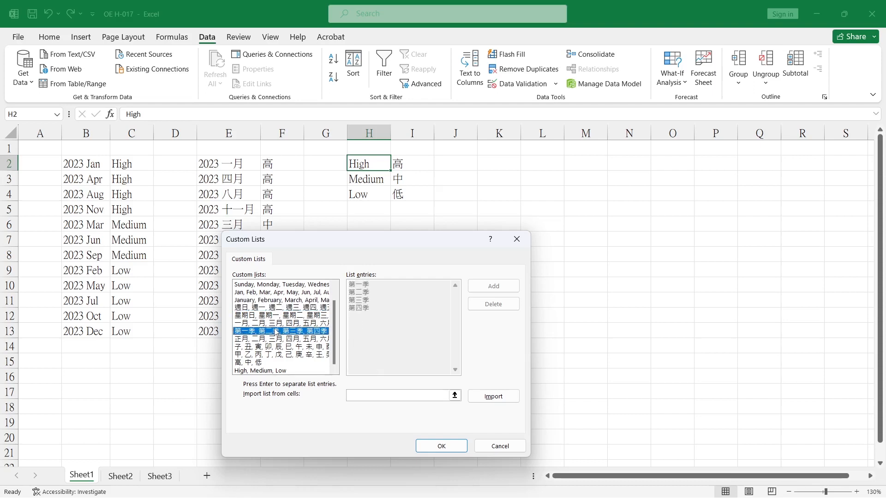
pyautogui.click(272, 355)
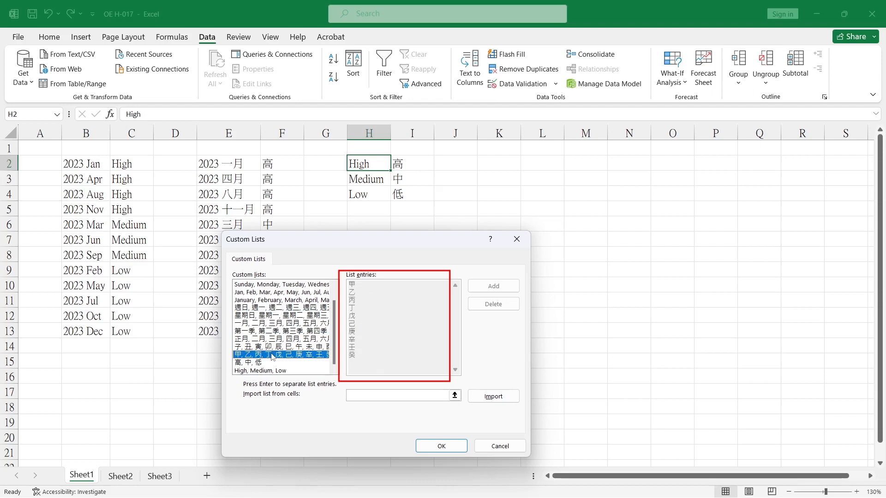
pyautogui.click(269, 362)
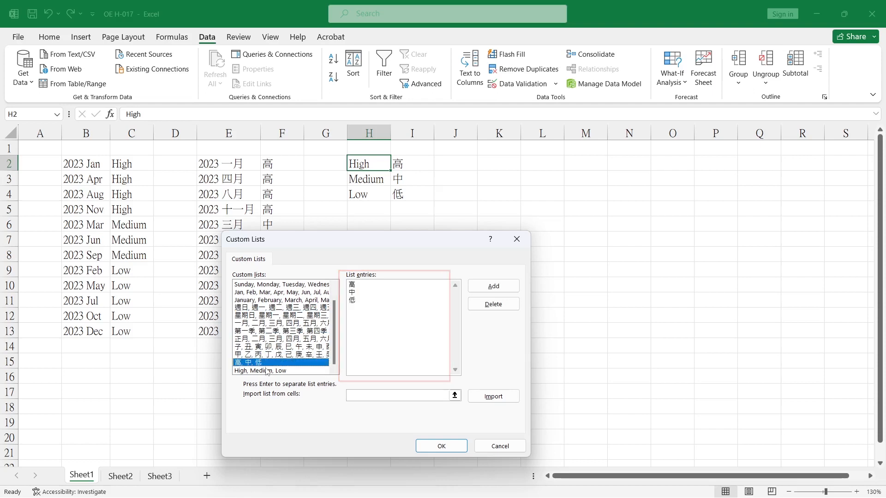
pyautogui.click(267, 371)
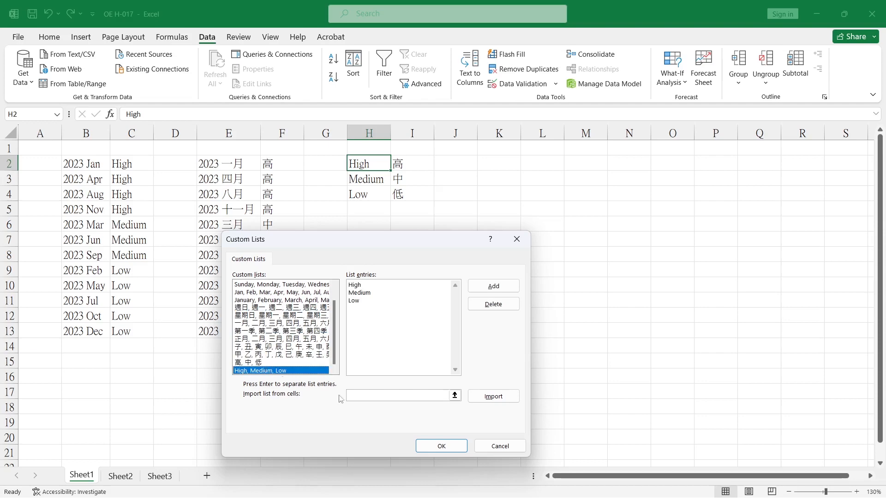
pyautogui.click(500, 446)
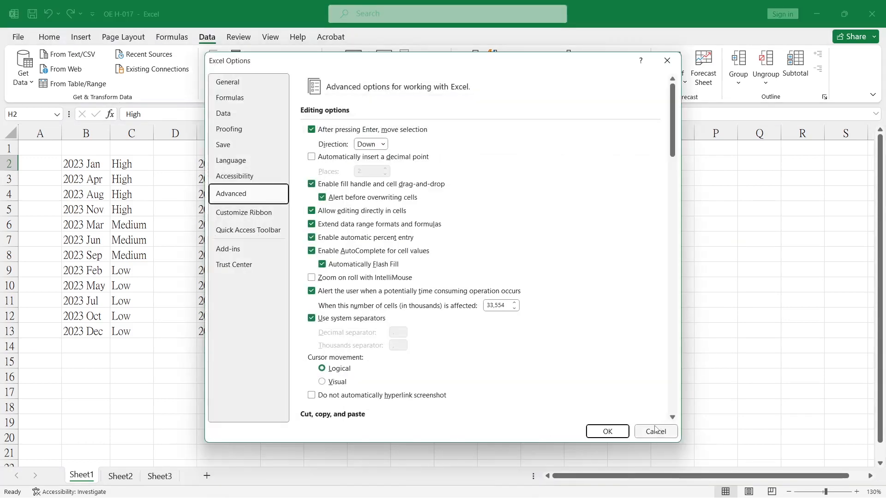
pyautogui.click(653, 423)
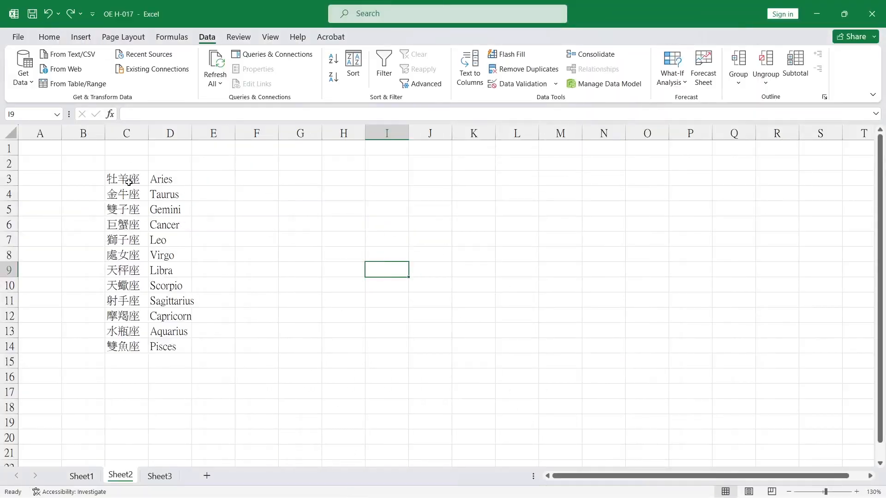
# Step: Try to open the sort settings from the empty cell F4 beside the zodiac names on Sheet2
pyautogui.click(129, 181)
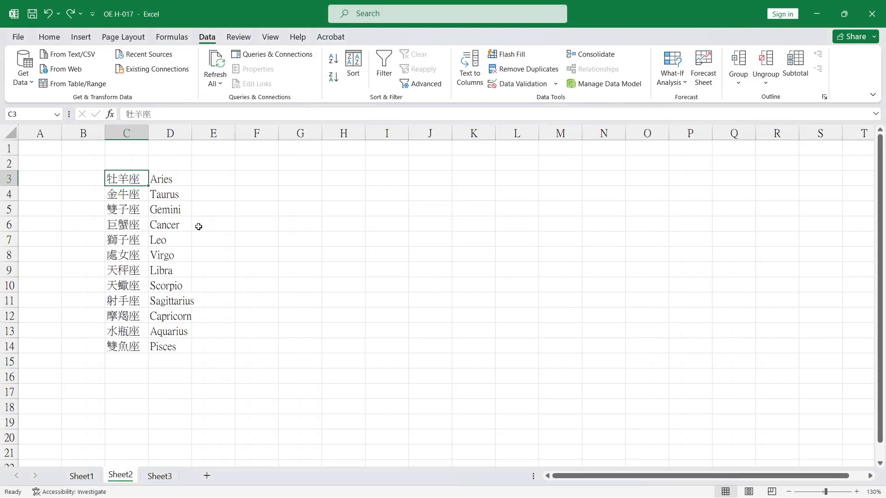
pyautogui.click(232, 248)
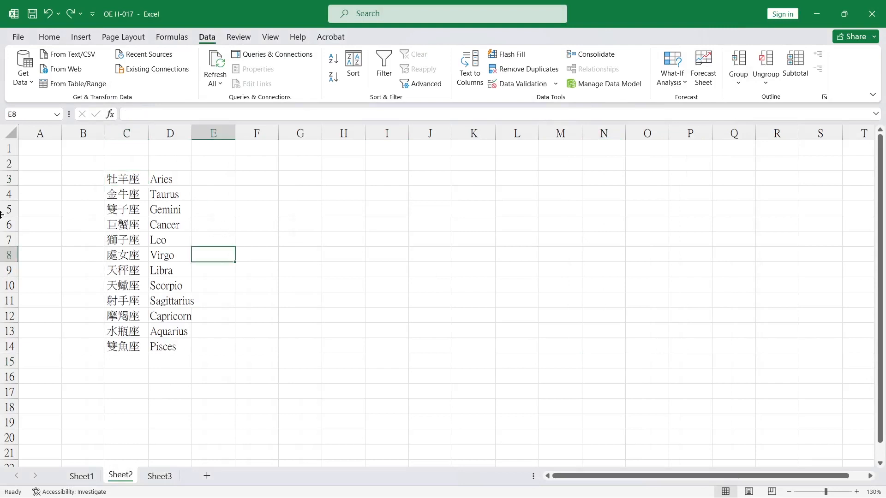
pyautogui.click(263, 198)
pyautogui.click(353, 67)
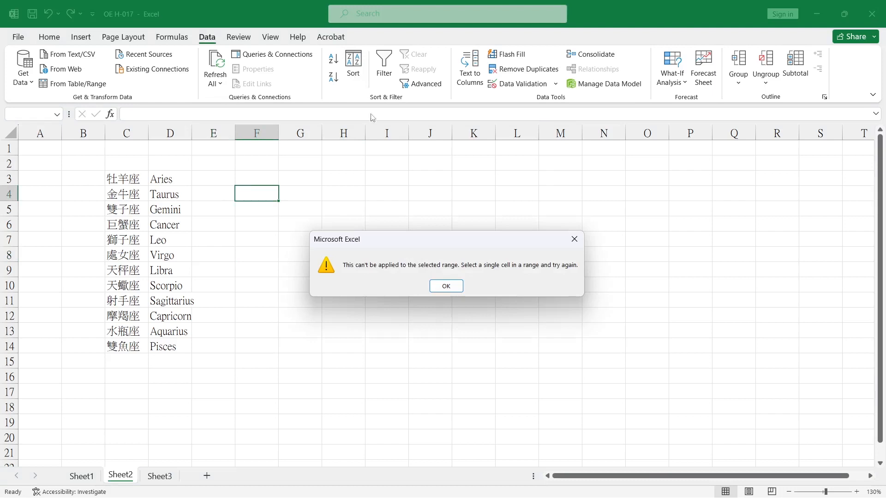
pyautogui.click(446, 286)
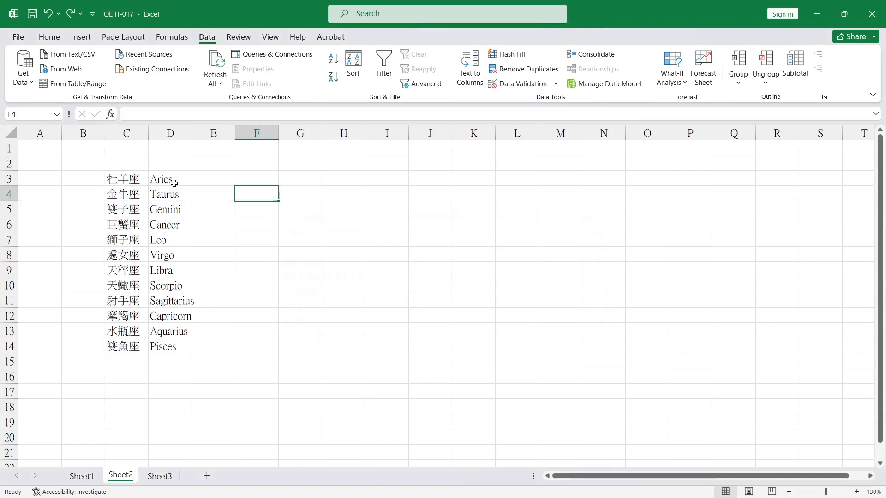
pyautogui.click(173, 182)
pyautogui.moveTo(174, 182); pyautogui.dragTo(174, 342)
pyautogui.hotkey('ctrl', 'c')
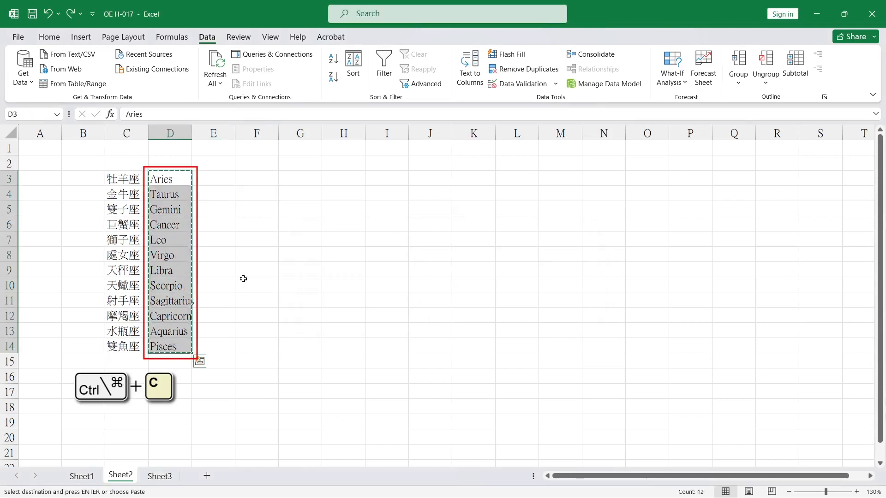
pyautogui.click(352, 67)
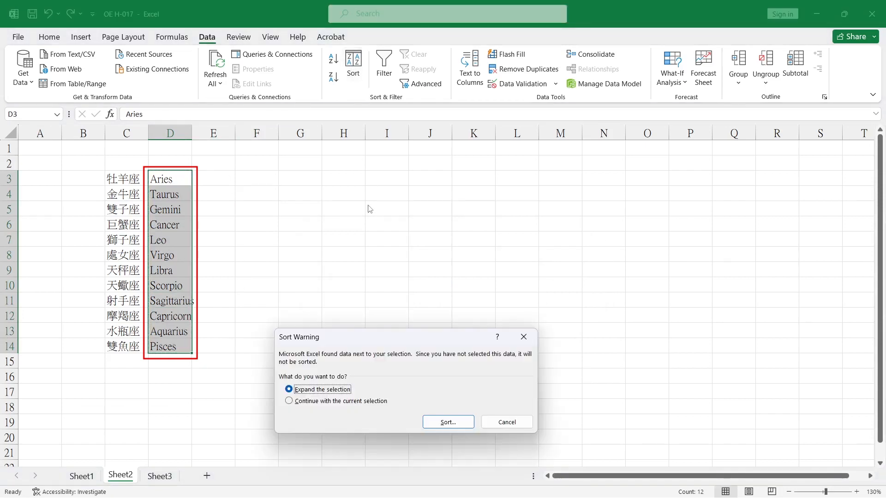
pyautogui.click(365, 404)
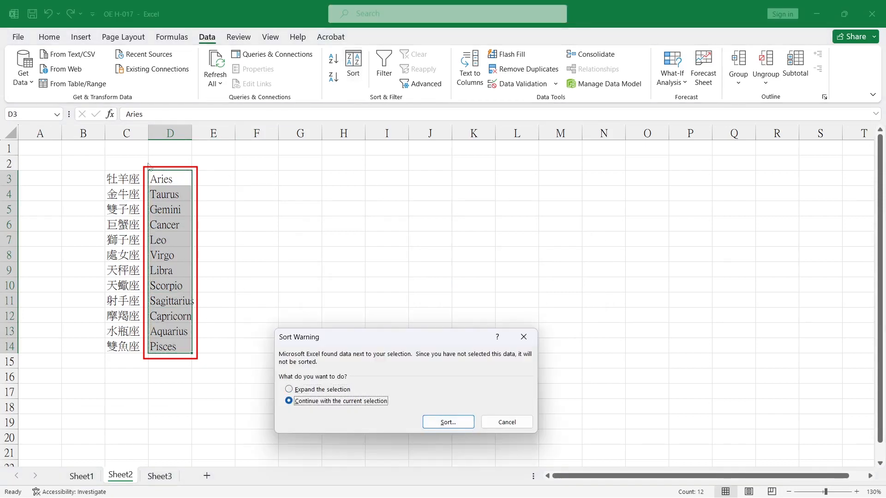
pyautogui.click(507, 422)
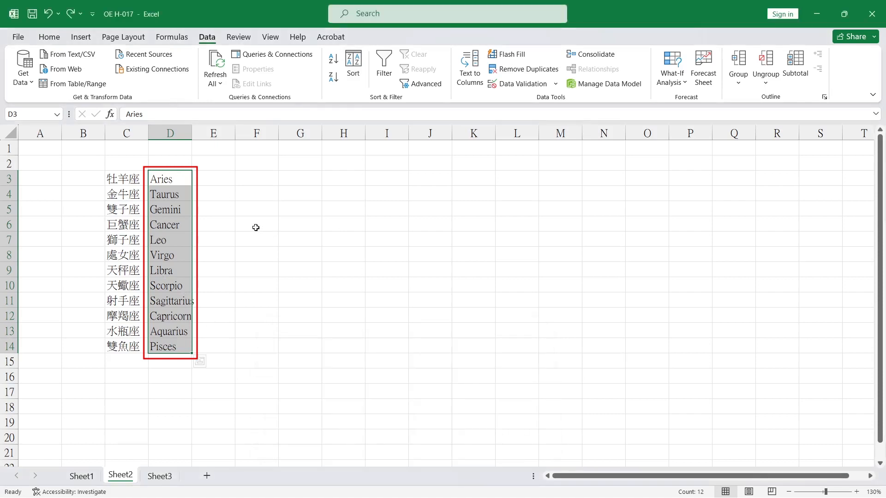
# Step: Try to paste the English zodiac names copied from D3:D14 into a new custom list through the column D sort order
pyautogui.hotkey('ctrl', 'c')
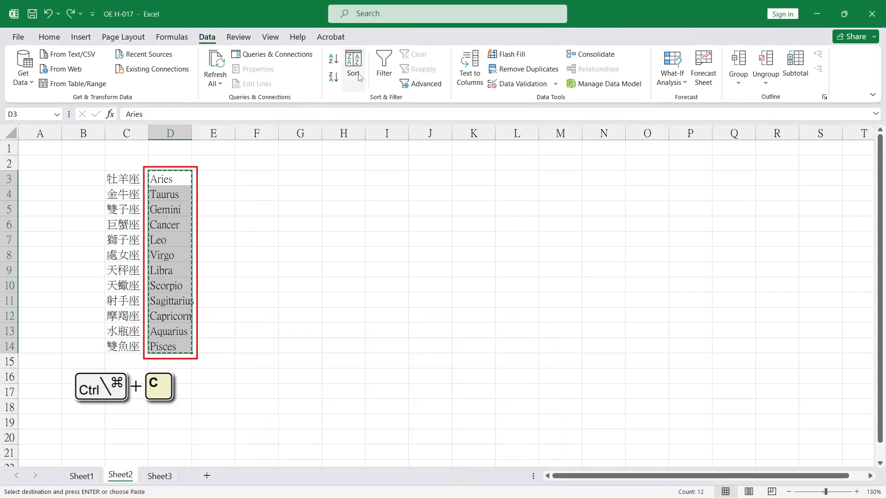
pyautogui.click(359, 77)
pyautogui.click(317, 402)
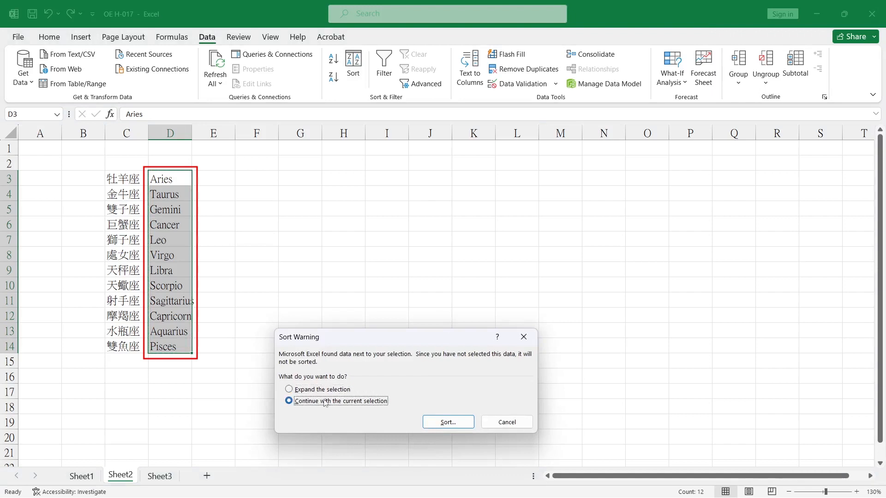
pyautogui.click(448, 422)
pyautogui.click(564, 367)
pyautogui.click(488, 396)
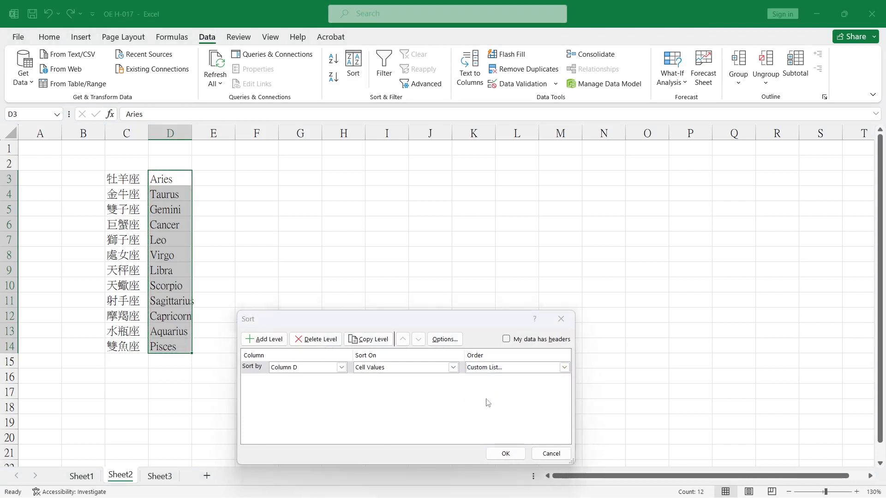
pyautogui.rightClick(411, 360)
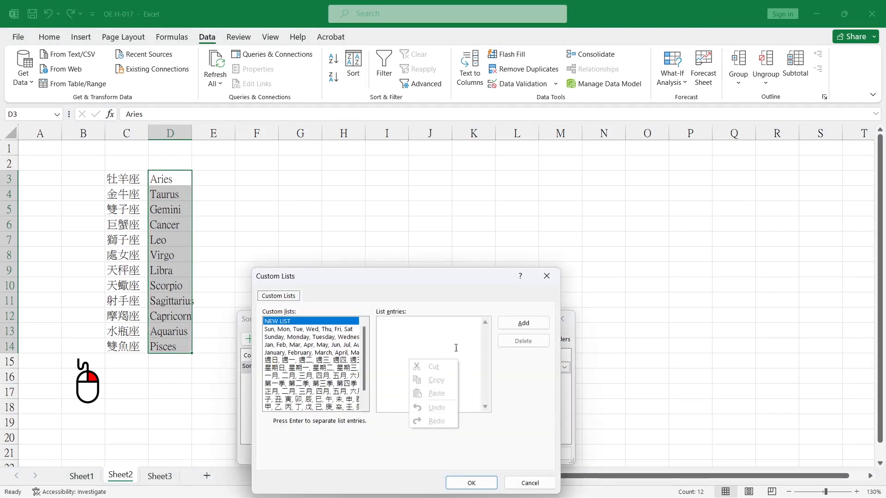
pyautogui.click(520, 481)
pyautogui.click(520, 481)
pyautogui.click(542, 452)
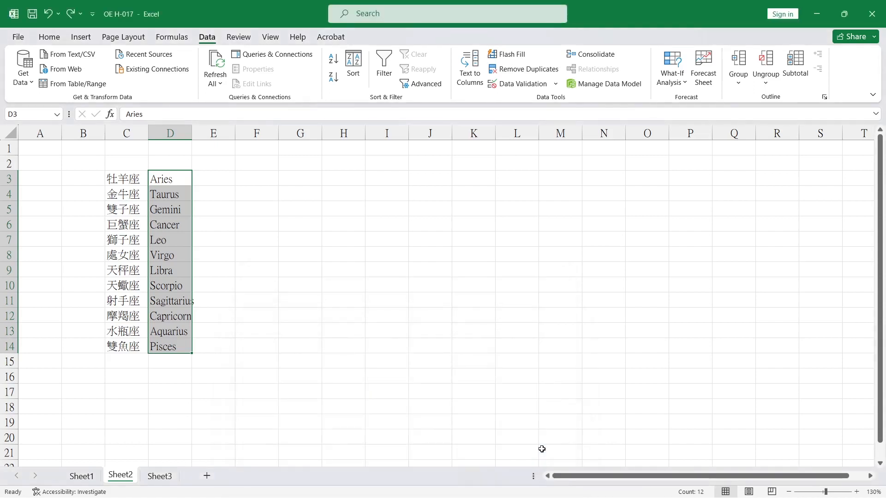
# Step: Paste the English zodiac names from D3:D14 into Notepad in place of 高, 中, 低, copy them as plain text and return to Excel
pyautogui.hotkey('ctrl', 'c')
pyautogui.hotkey('alt', 'Tab')
pyautogui.hotkey('ctrl', 'v')
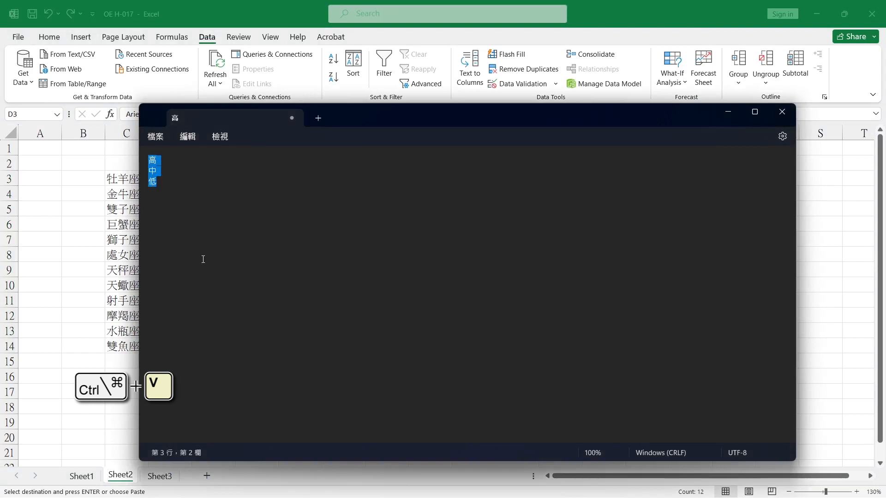
pyautogui.hotkey('ctrl', 'v')
pyautogui.click(197, 264)
pyautogui.moveTo(196, 271); pyautogui.dragTo(111, 124)
pyautogui.hotkey('alt', 'Tab')
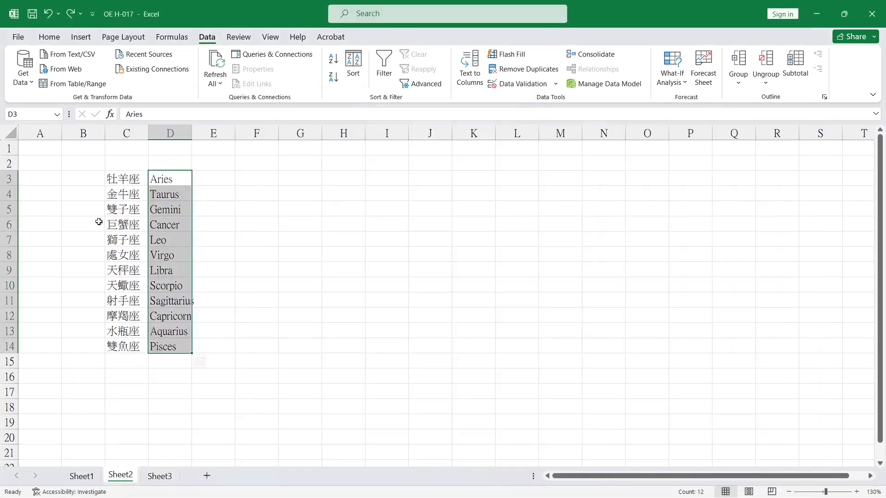
# Step: Open the custom list editor through the order setting of a sort limited to the current selection D3:D14
pyautogui.click(347, 74)
pyautogui.click(347, 400)
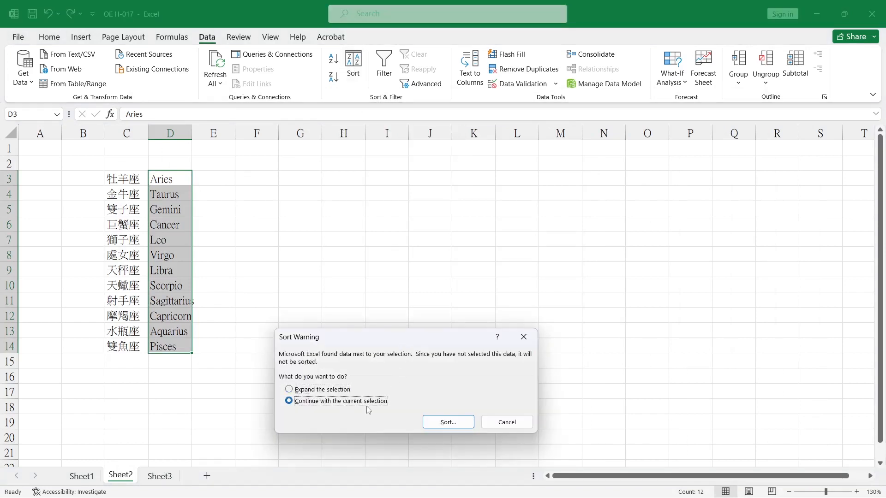
pyautogui.click(447, 422)
pyautogui.click(522, 368)
pyautogui.click(508, 399)
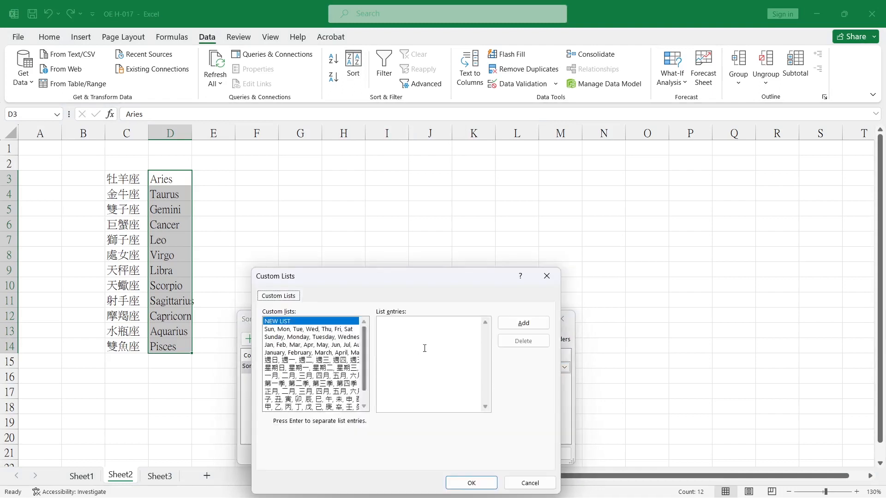
# Step: Add the pasted English zodiac names, Aries through Pisces, as a new custom list and close the sort settings without sorting
pyautogui.click(442, 354)
pyautogui.hotkey('ctrl', 'v')
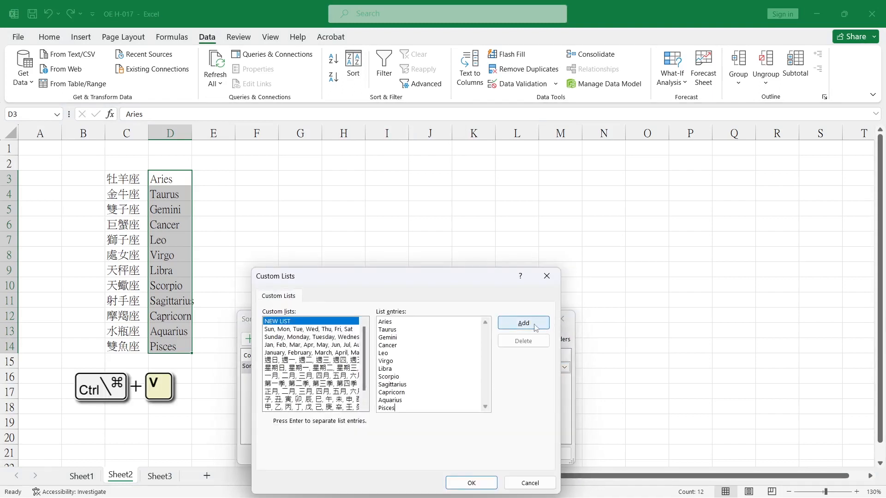
pyautogui.click(538, 328)
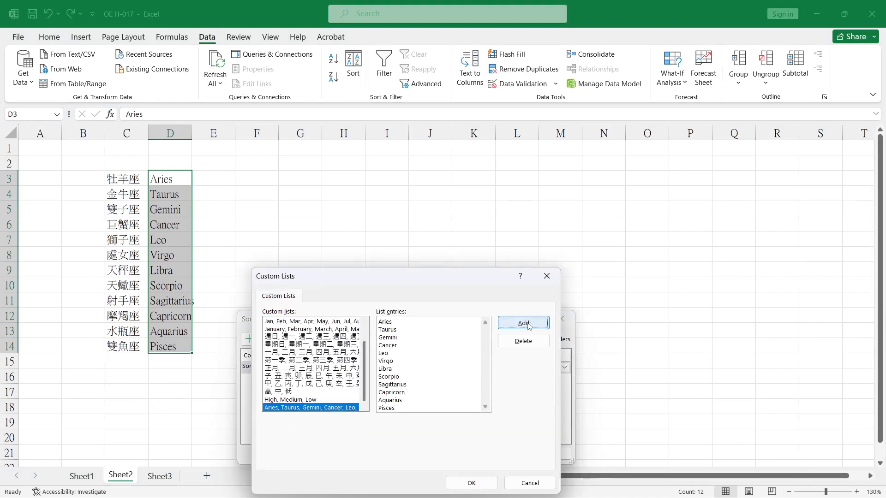
pyautogui.click(469, 483)
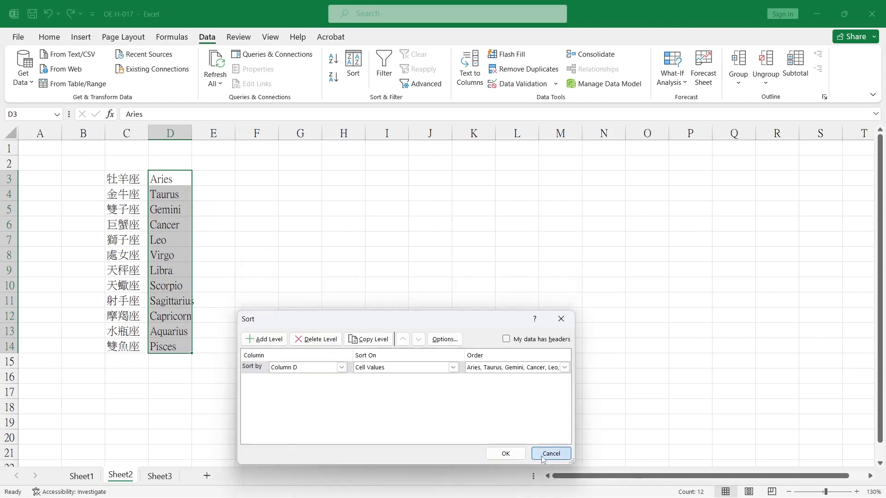
pyautogui.click(540, 452)
pyautogui.click(229, 254)
# Step: Select the Chinese zodiac names in C3:C14 and open the custom list editor from the advanced Excel options
pyautogui.moveTo(123, 178); pyautogui.dragTo(121, 345)
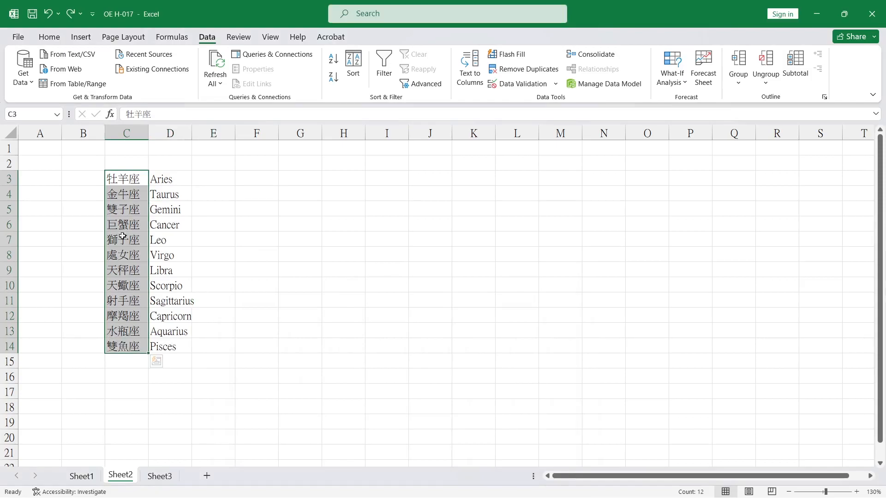
pyautogui.click(19, 37)
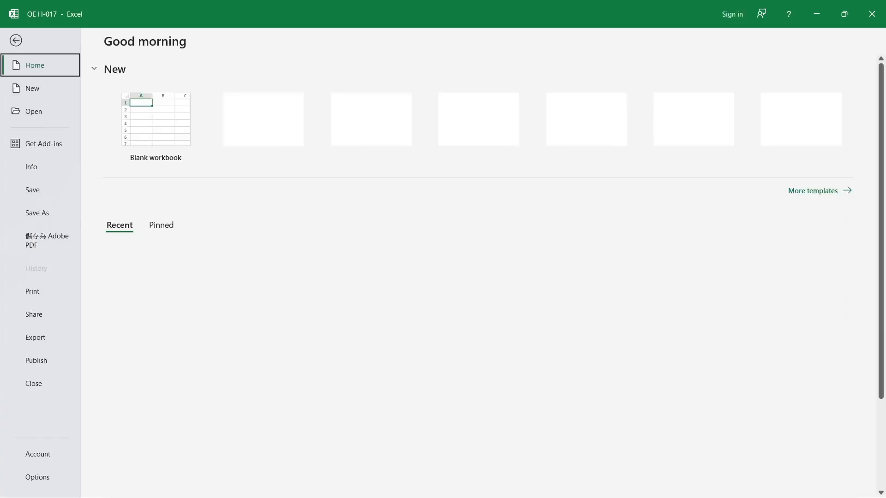
pyautogui.click(40, 477)
pyautogui.click(238, 199)
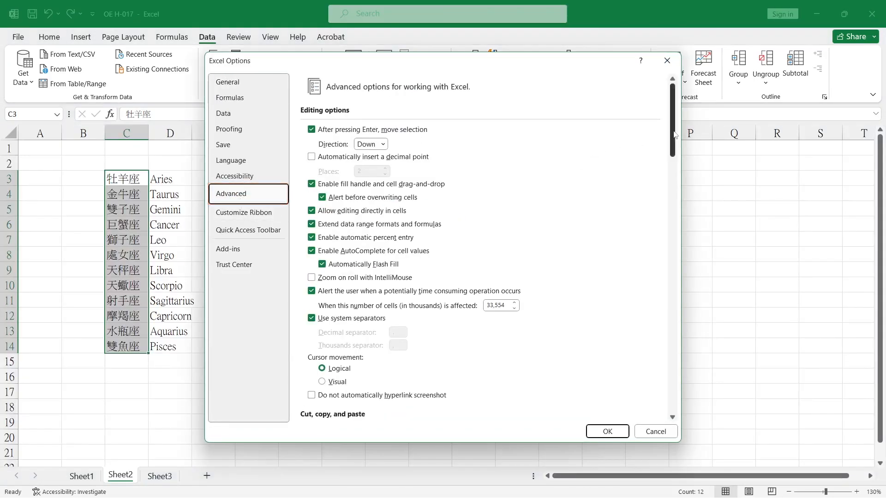
pyautogui.moveTo(674, 134); pyautogui.dragTo(673, 390)
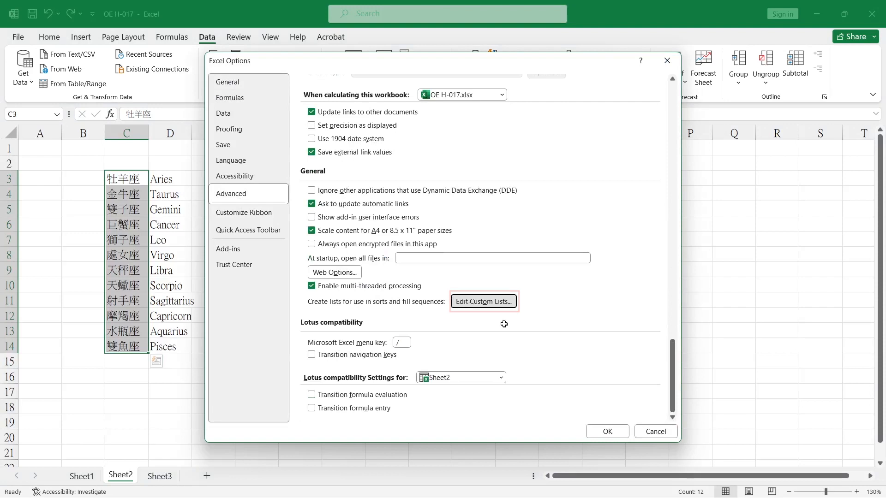
pyautogui.click(483, 302)
pyautogui.click(414, 432)
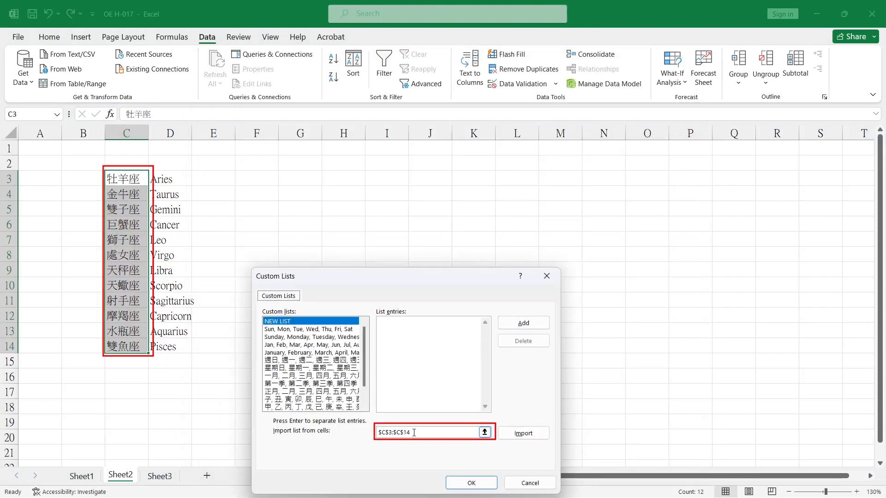
# Step: Set the import range to C3:C14, import the Chinese zodiac names as a new custom list and confirm it
pyautogui.click(484, 432)
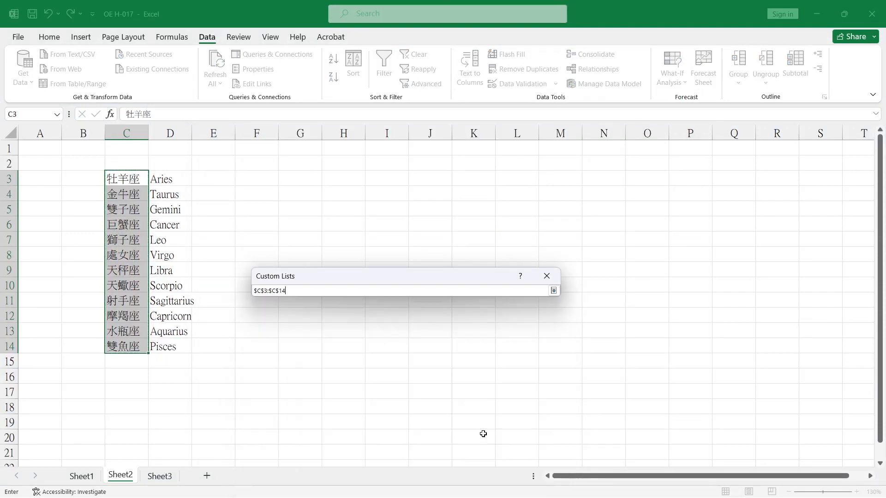
pyautogui.moveTo(132, 178); pyautogui.dragTo(133, 342)
pyautogui.moveTo(187, 178); pyautogui.dragTo(168, 342)
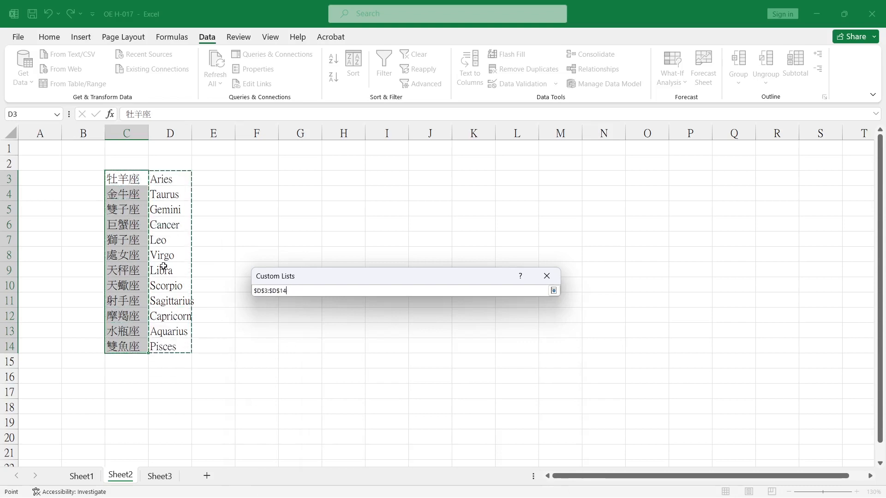
pyautogui.click(128, 180)
pyautogui.moveTo(128, 180); pyautogui.dragTo(129, 350)
pyautogui.click(554, 291)
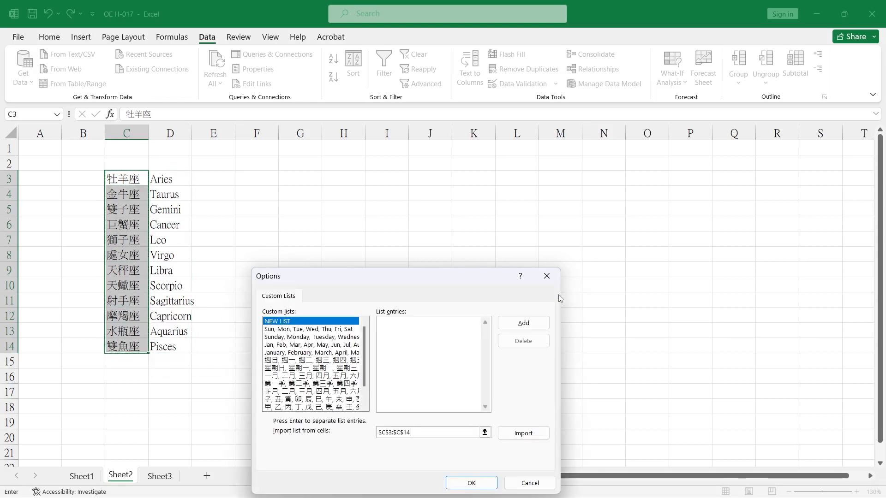
pyautogui.click(510, 429)
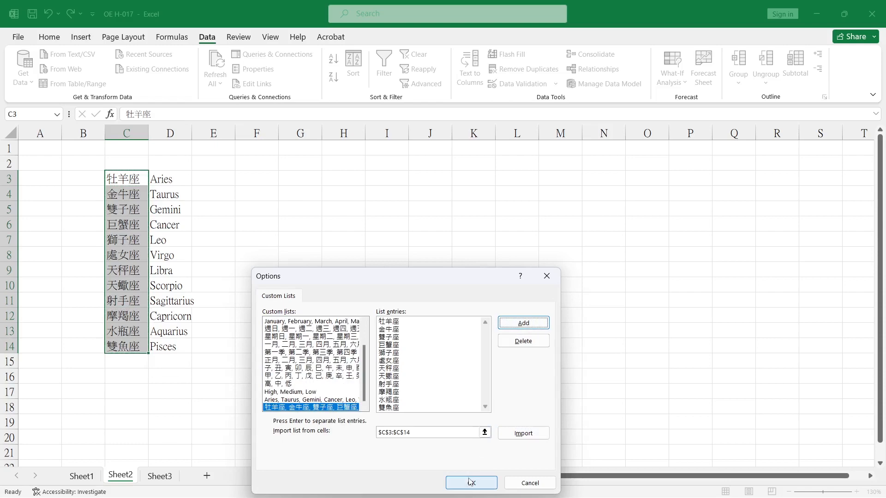
pyautogui.click(471, 481)
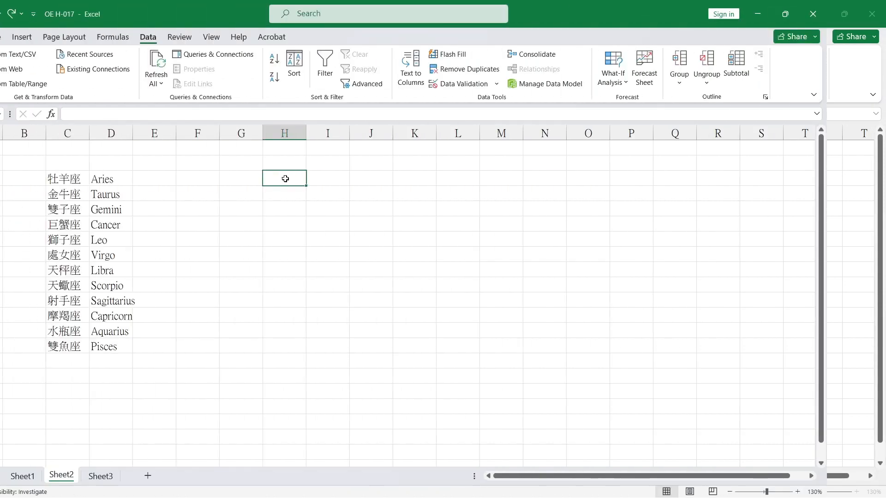
# Step: Enter Aries in H3 and autofill the zodiac series down to H18
pyautogui.write('Ari')
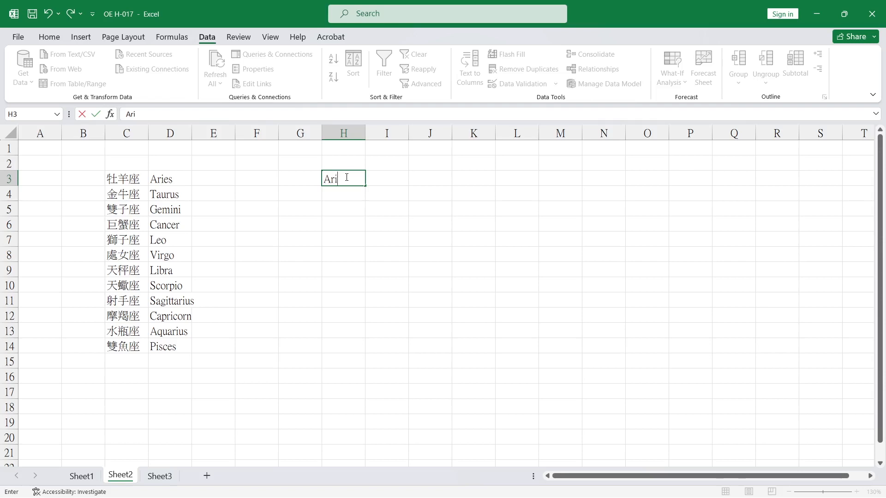
pyautogui.press('Return')
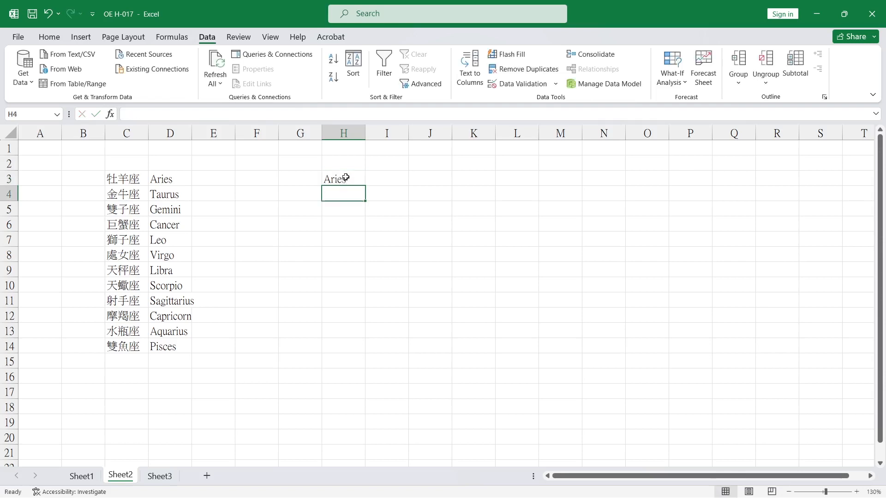
pyautogui.click(346, 178)
pyautogui.moveTo(365, 185); pyautogui.dragTo(361, 415)
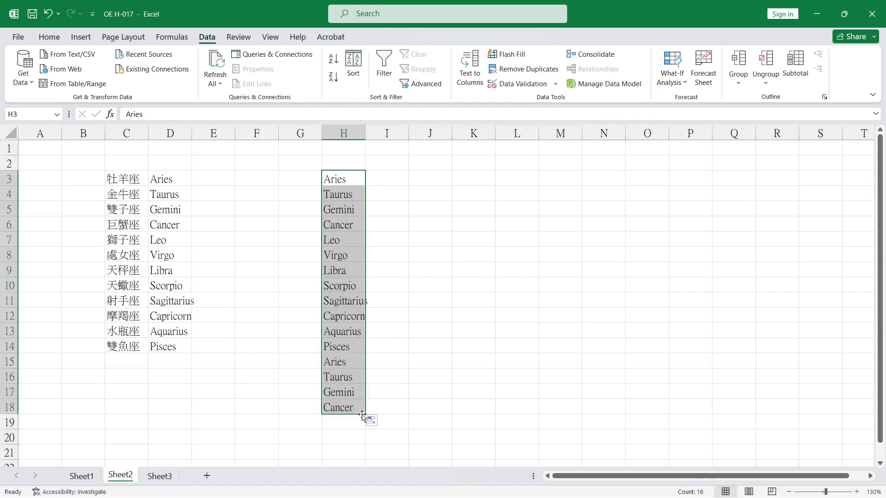
# Step: Clear the repeated zodiac names in H15:H18
pyautogui.click(349, 364)
pyautogui.moveTo(349, 363); pyautogui.dragTo(354, 407)
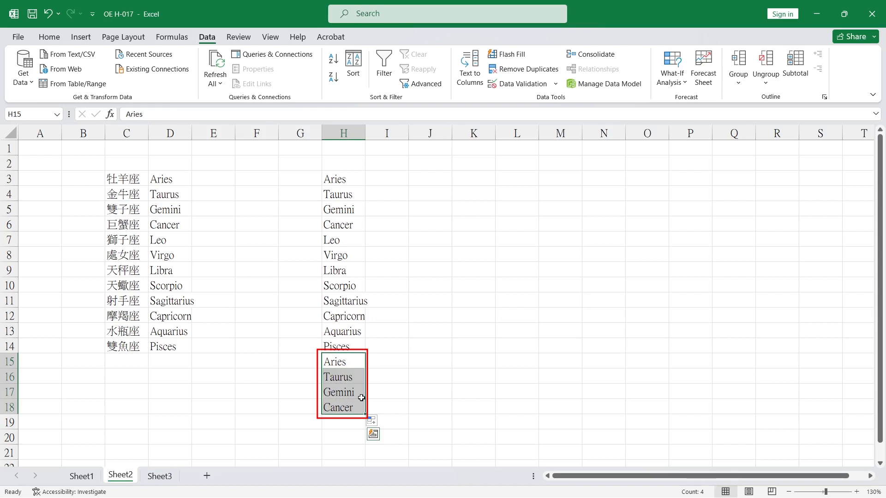
pyautogui.press('Delete')
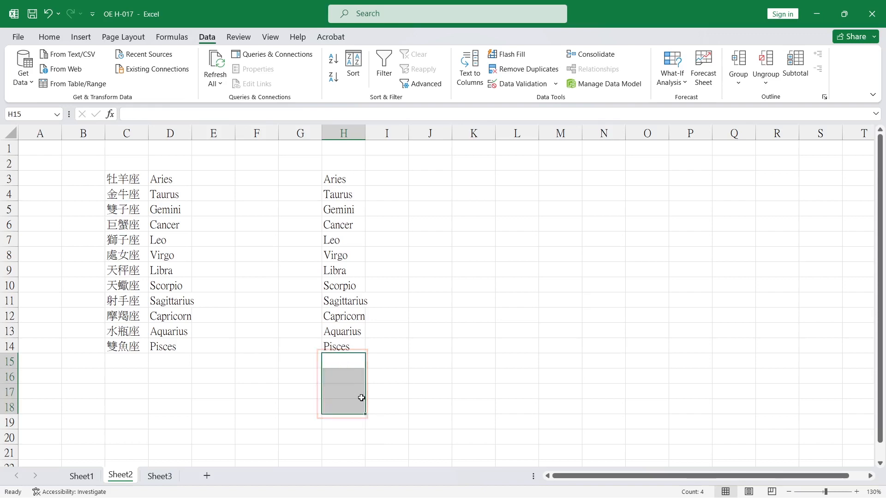
# Step: Enter 獅子座 in I3 and autofill the Chinese zodiac series down to I18
pyautogui.click(379, 353)
pyautogui.click(392, 182)
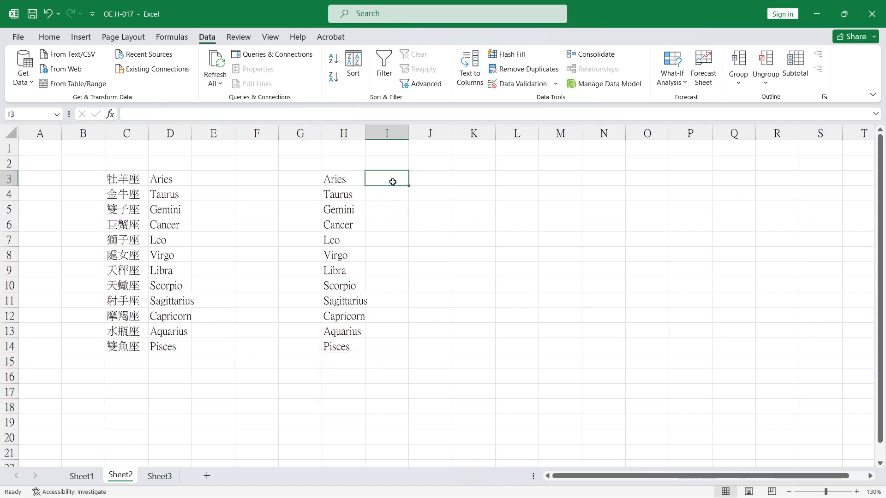
pyautogui.write('獅子座')
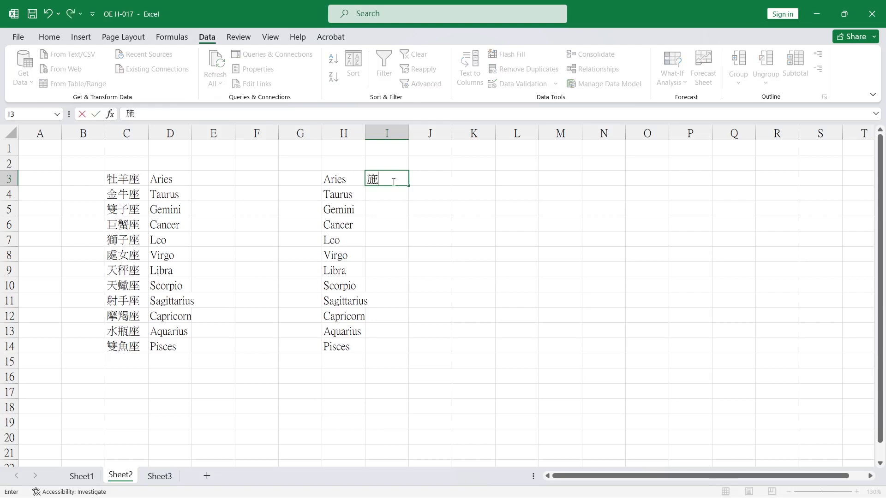
pyautogui.press('Return')
pyautogui.press('Return')
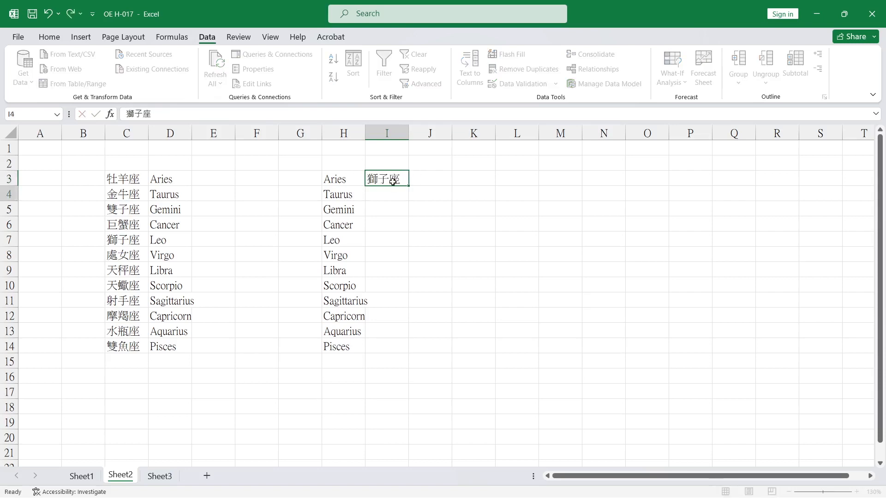
pyautogui.click(392, 182)
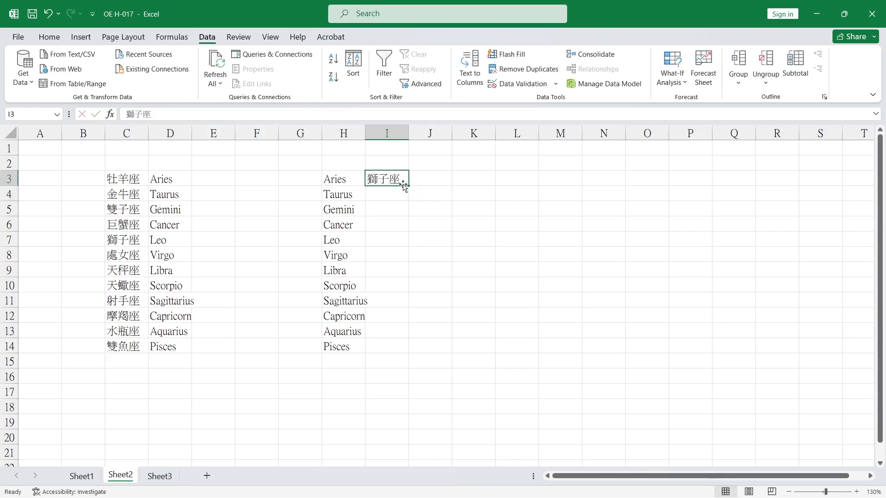
pyautogui.moveTo(410, 186); pyautogui.dragTo(393, 409)
# Step: Clear the repeated zodiac names in I15:I18 and autofill both series in H3:I14 down to row 21
pyautogui.moveTo(395, 364); pyautogui.dragTo(390, 400)
pyautogui.press('Delete')
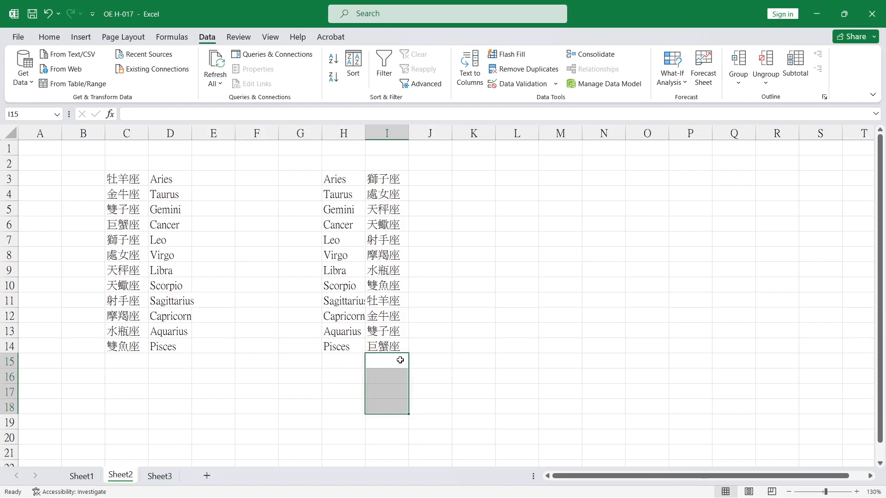
pyautogui.click(400, 360)
pyautogui.moveTo(338, 177); pyautogui.dragTo(410, 455)
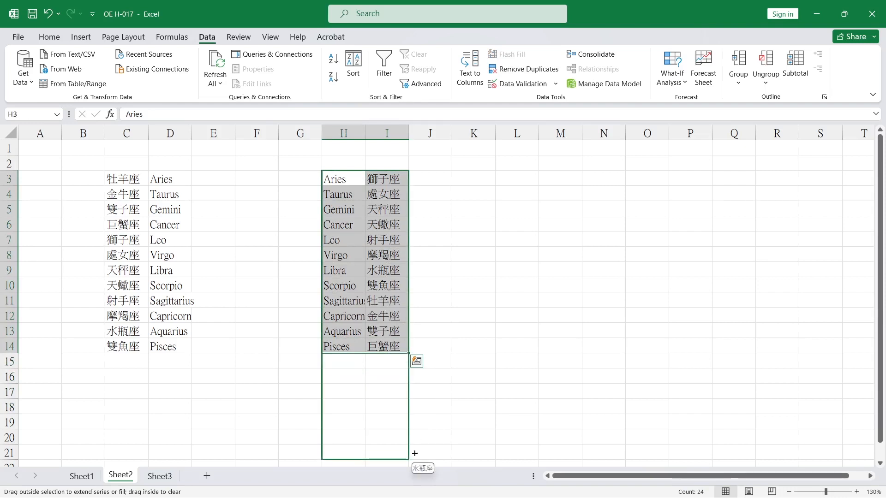
pyautogui.moveTo(411, 454); pyautogui.dragTo(410, 459)
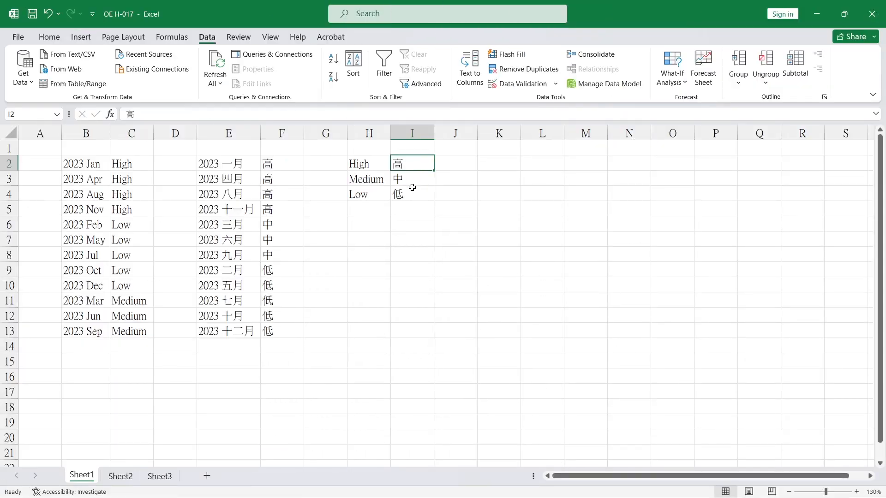
# Step: Space out the Chinese priority labels on Sheet1 by moving 低 to I8, 中 to I6 and 高 to I4
pyautogui.click(412, 196)
pyautogui.moveTo(412, 203); pyautogui.dragTo(411, 264)
pyautogui.click(410, 183)
pyautogui.moveTo(412, 189); pyautogui.dragTo(409, 237)
pyautogui.click(418, 164)
pyautogui.moveTo(417, 172); pyautogui.dragTo(412, 194)
# Step: Add the priority levels 極高 in I3 and 中高 in I5
pyautogui.click(411, 176)
pyautogui.write('ㄐ')
pyautogui.write('極高')
pyautogui.press('Return')
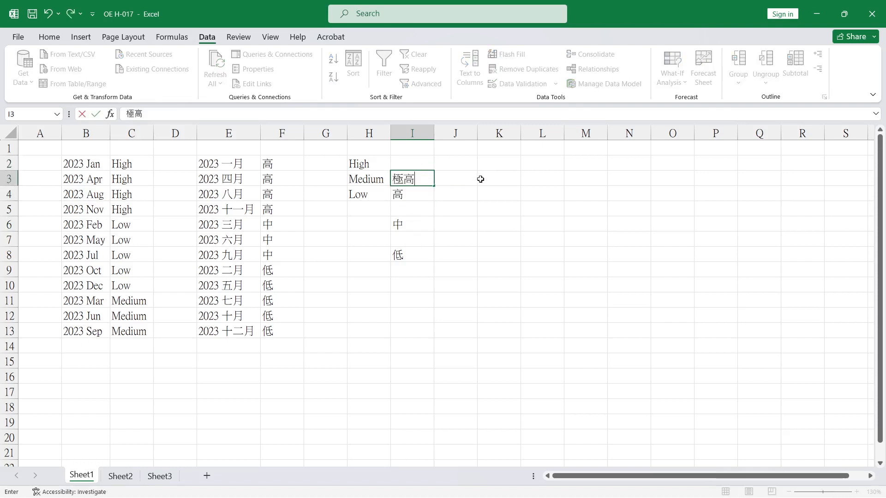
pyautogui.press('Return')
pyautogui.press('Return')
pyautogui.write('中高')
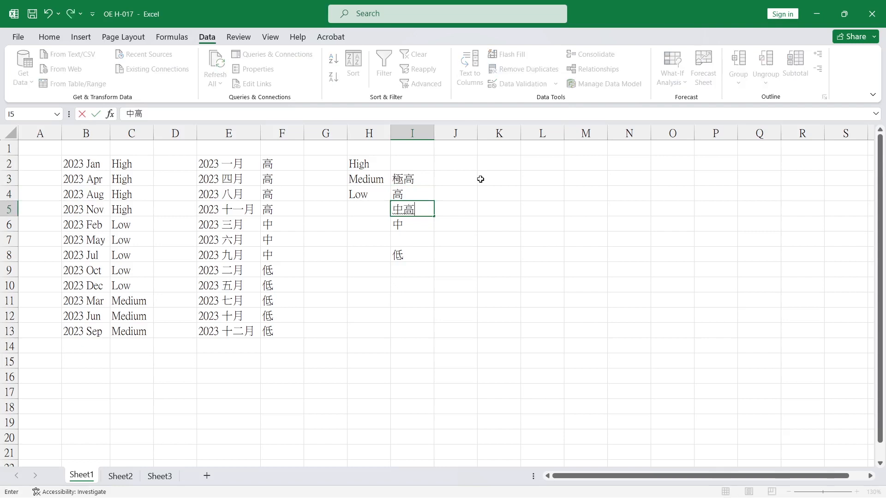
pyautogui.press('Return')
pyautogui.press('Return')
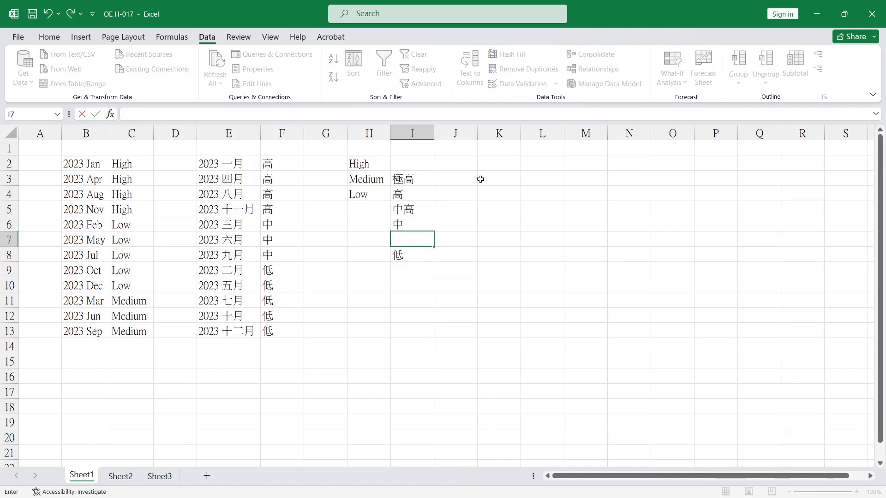
# Step: Add the priority levels 中低 in I7 and 極低 in I9
pyautogui.write('中低')
pyautogui.press('Return')
pyautogui.press('Return')
pyautogui.press('Return')
pyautogui.press('Return')
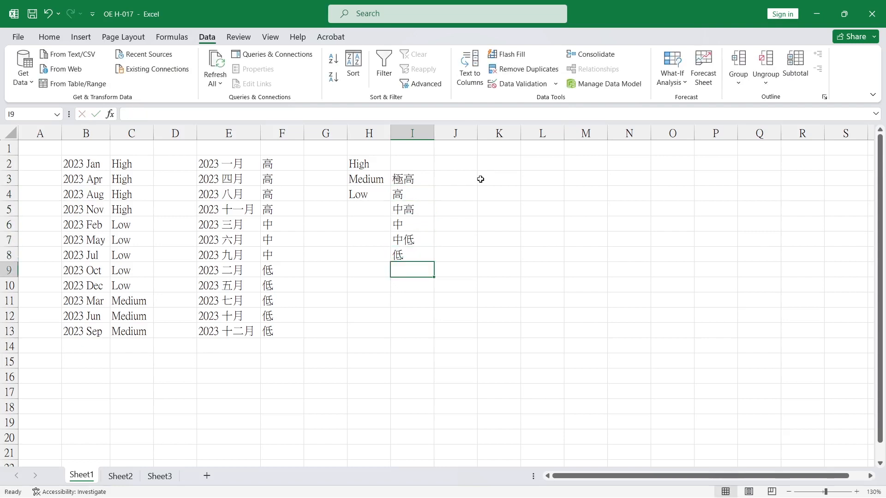
pyautogui.press('BackSpace')
pyautogui.press('Escape')
pyautogui.press('Up')
pyautogui.write('極低')
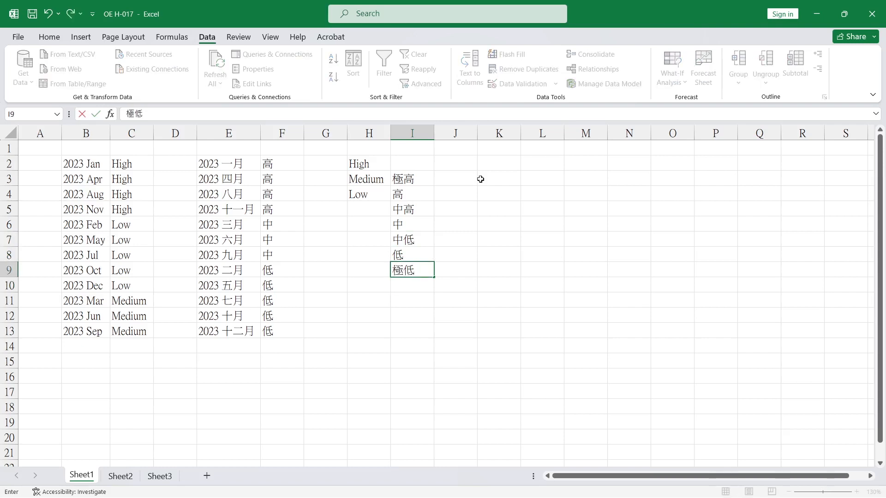
pyautogui.press('Return')
pyautogui.press('Return')
# Step: Copy the seven priority levels in I3:I9 into Notepad, replacing its text, and copy them again as plain text
pyautogui.moveTo(404, 178); pyautogui.dragTo(405, 270)
pyautogui.hotkey('ctrl', 'c')
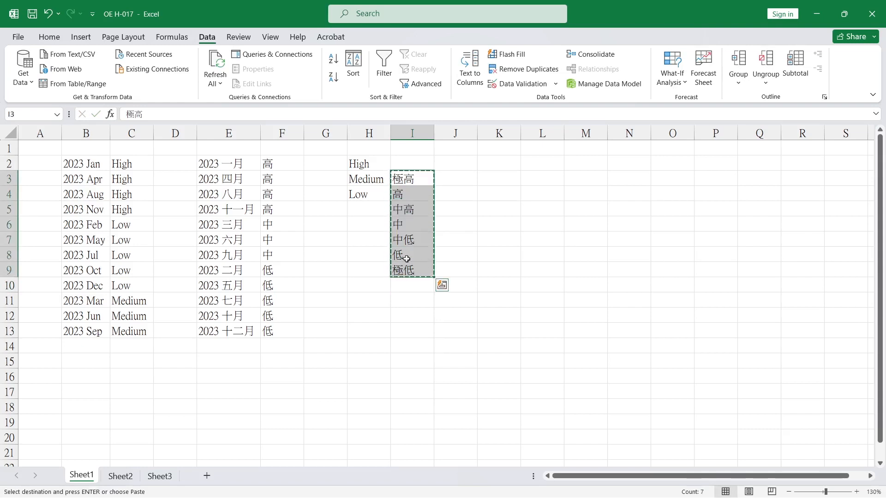
pyautogui.hotkey('alt', 'Tab')
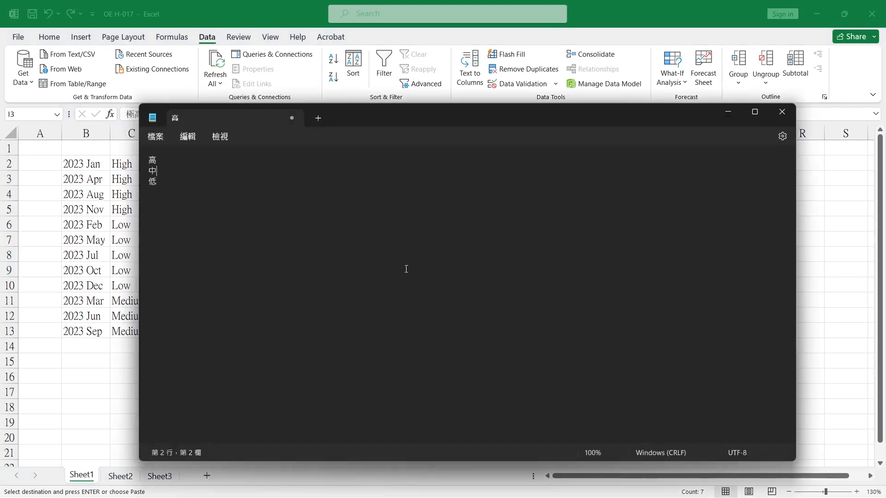
pyautogui.hotkey('ctrl', 'a')
pyautogui.hotkey('ctrl', 'v')
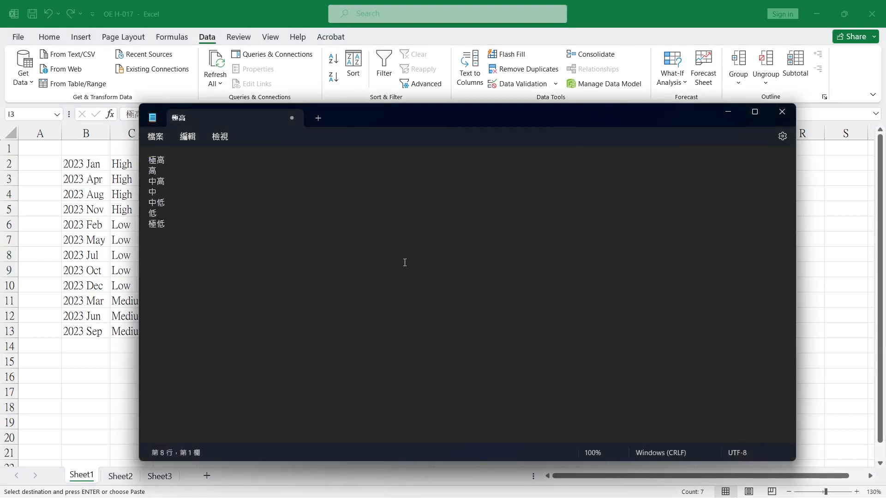
pyautogui.hotkey('ctrl', 'a')
pyautogui.hotkey('ctrl', 'c')
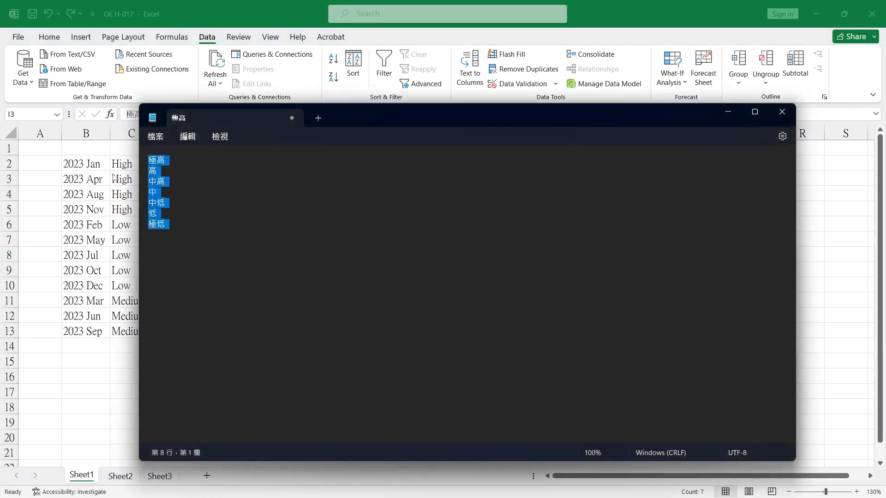
# Step: Switch back to Excel and open the custom list editor for the sort order of the table in E2:F13
pyautogui.hotkey('alt', 'Tab')
pyautogui.hotkey('ctrl', 'v')
pyautogui.click(264, 167)
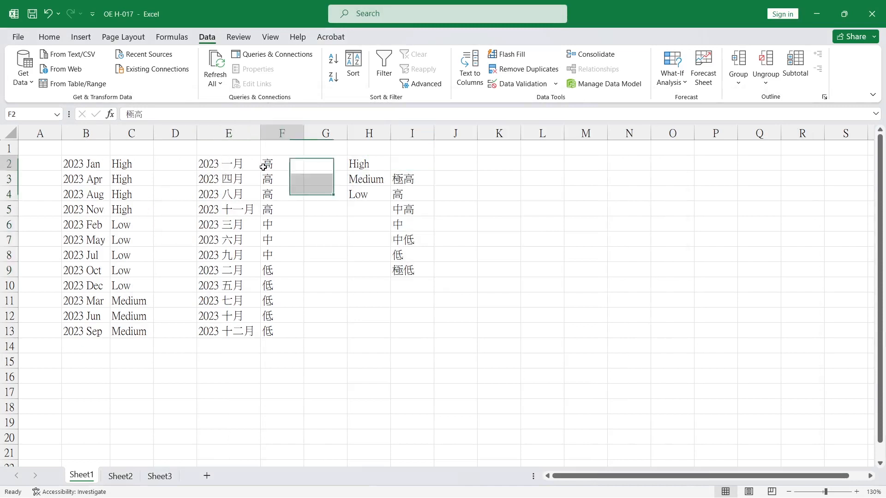
pyautogui.click(351, 68)
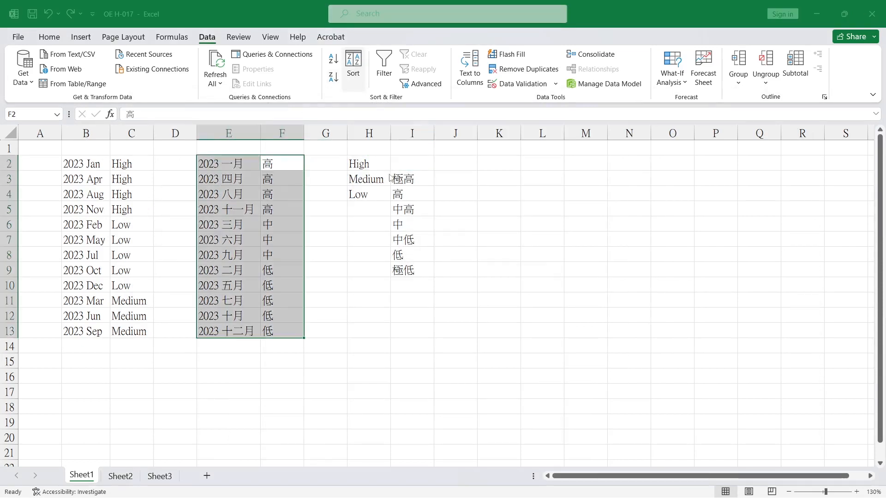
pyautogui.click(463, 333)
pyautogui.click(457, 362)
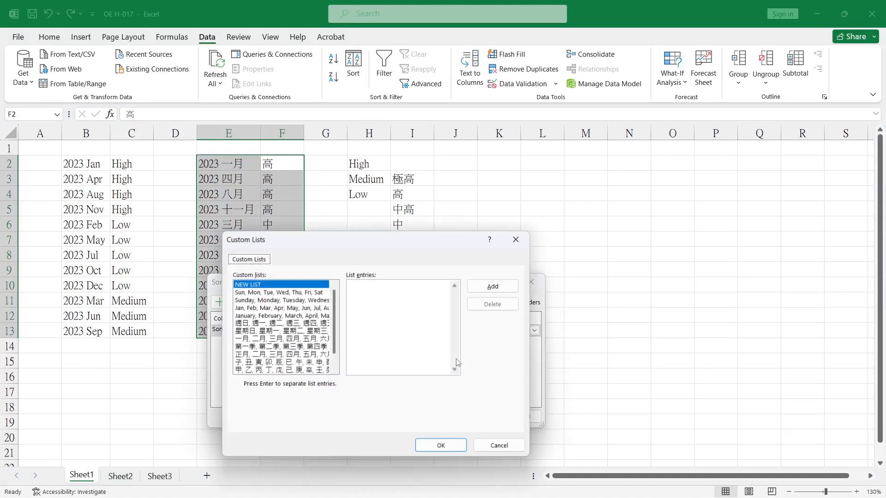
# Step: Replace the entries of the custom list 高, 中, 低 with the copied 極高, 高, 中高, 中, 中低, 低, 極低 and confirm it as sort order
pyautogui.click(335, 364)
pyautogui.click(289, 363)
pyautogui.click(414, 329)
pyautogui.hotkey('ctrl', 'v')
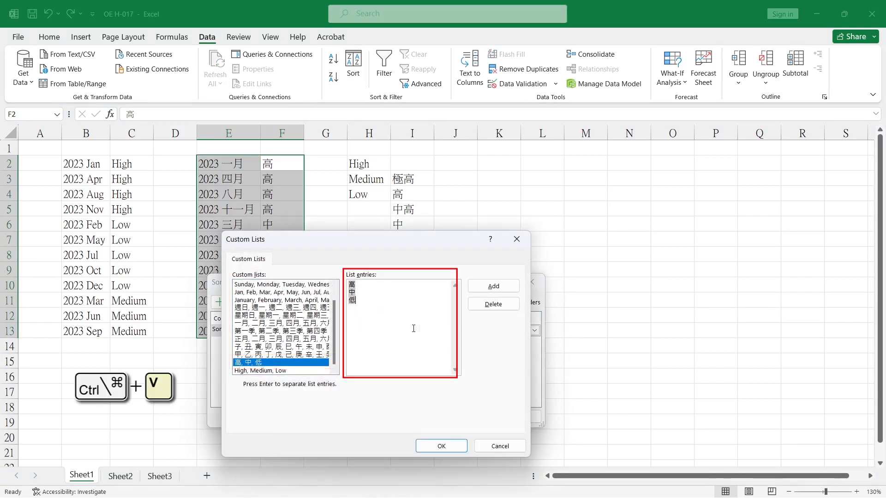
pyautogui.click(480, 289)
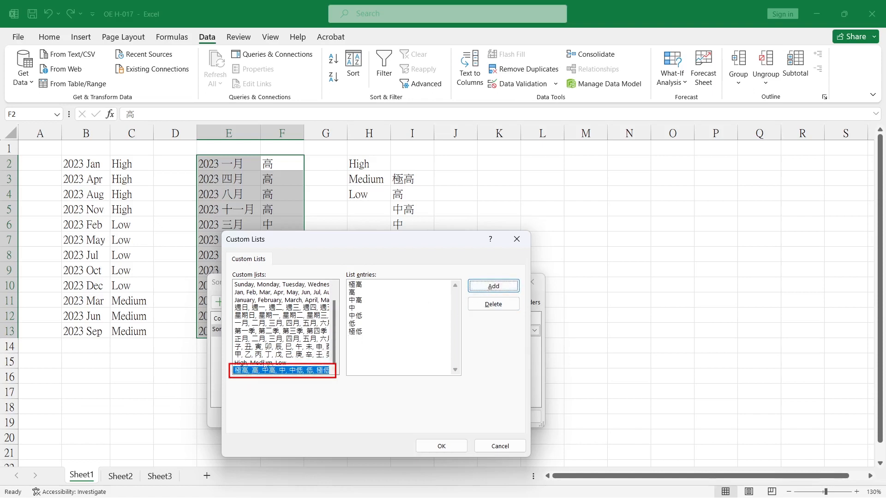
pyautogui.click(446, 450)
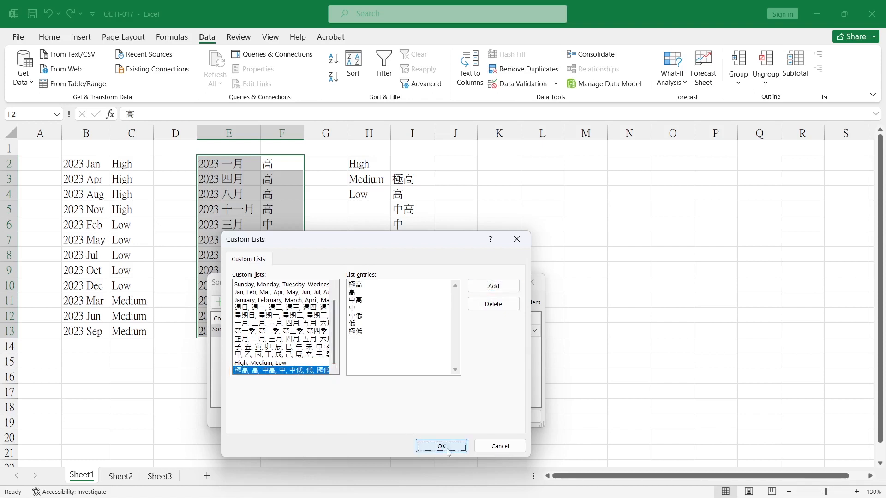
# Step: Set Column F as the sort column and sort the table by the seven-level custom order
pyautogui.click(475, 417)
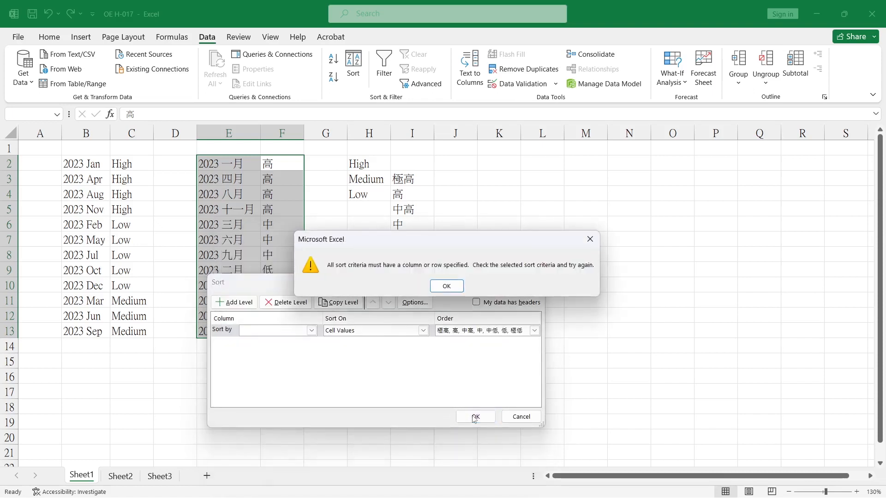
pyautogui.click(446, 286)
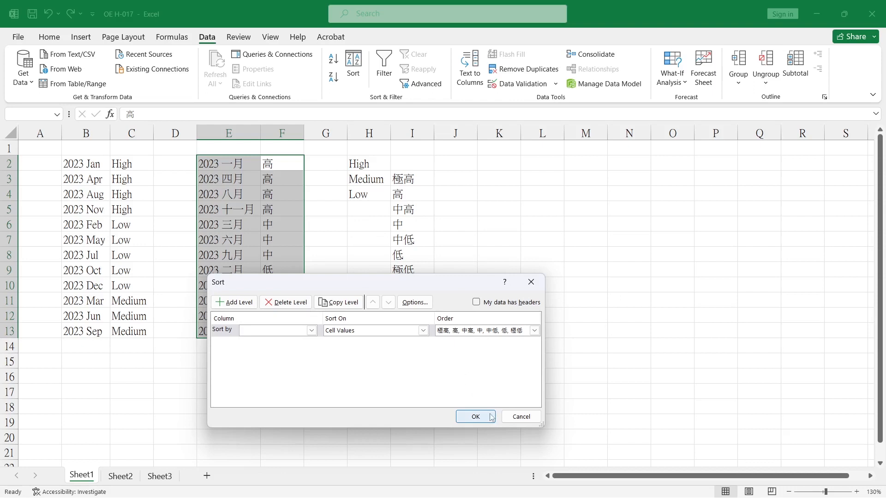
pyautogui.click(293, 334)
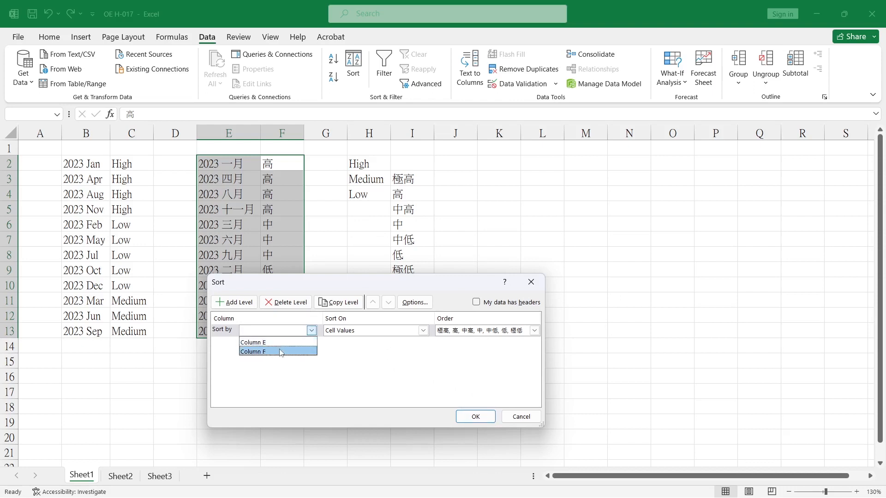
pyautogui.click(315, 354)
pyautogui.click(474, 420)
# Step: Select the priority values in F2:F13 to check their order
pyautogui.click(300, 254)
pyautogui.click(278, 167)
pyautogui.moveTo(276, 167); pyautogui.dragTo(275, 312)
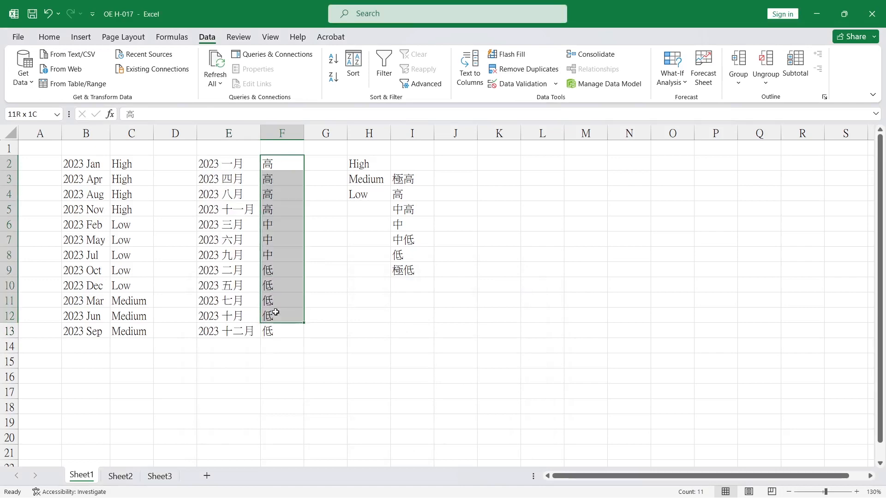
pyautogui.moveTo(275, 313); pyautogui.dragTo(275, 329)
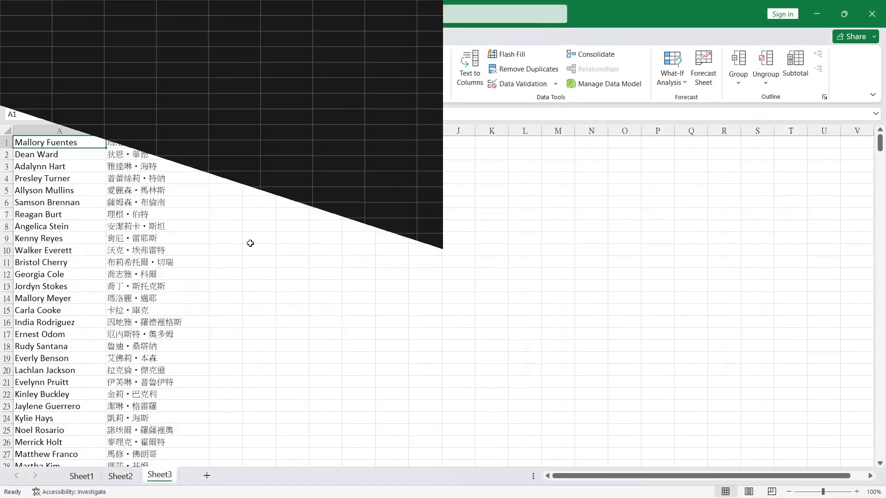
# Step: Browse the name list on Sheet3 down to its last row to see how long it is
pyautogui.click(69, 264)
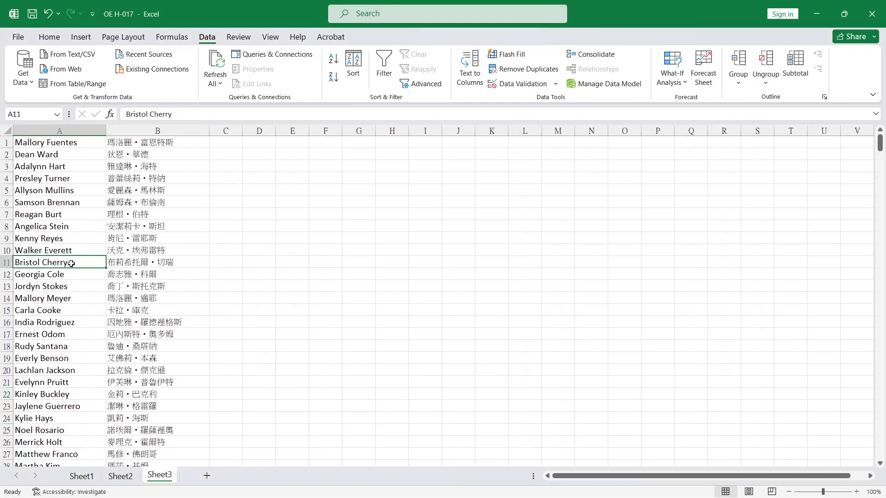
pyautogui.press('pagedown')
pyautogui.press('pagedown')
pyautogui.press('pagedown')
pyautogui.press('pagedown')
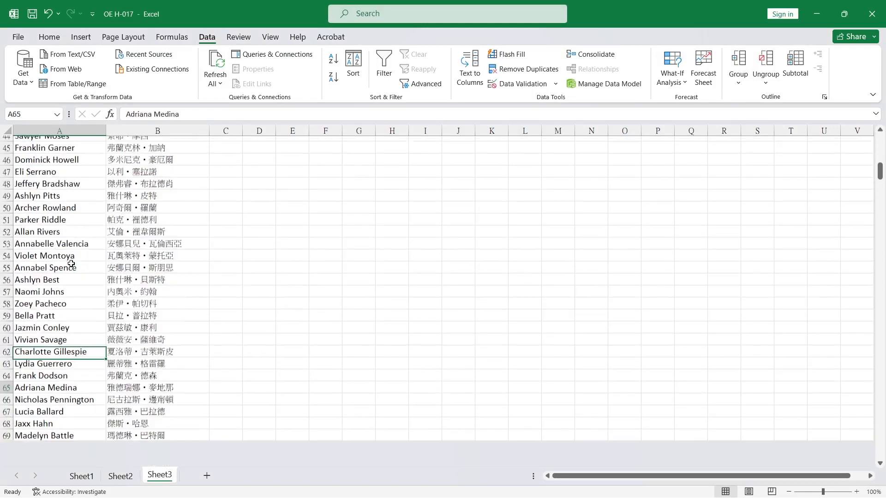
pyautogui.press('pagedown')
pyautogui.press('pagedown')
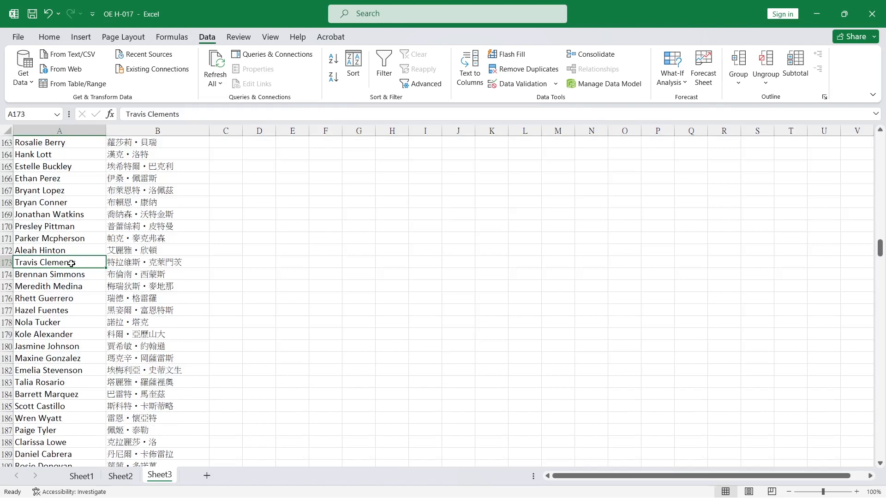
pyautogui.hotkey('ctrl', 'Down')
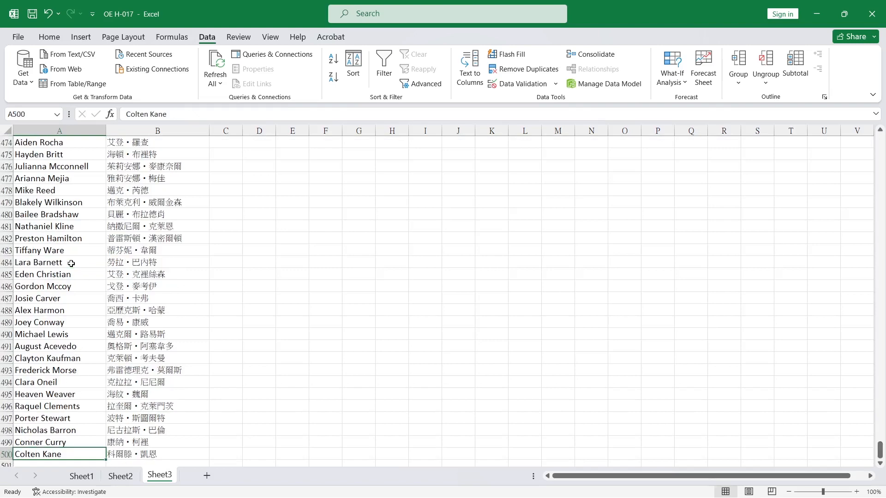
# Step: Open the custom list editor from Excel's advanced options
pyautogui.click(80, 199)
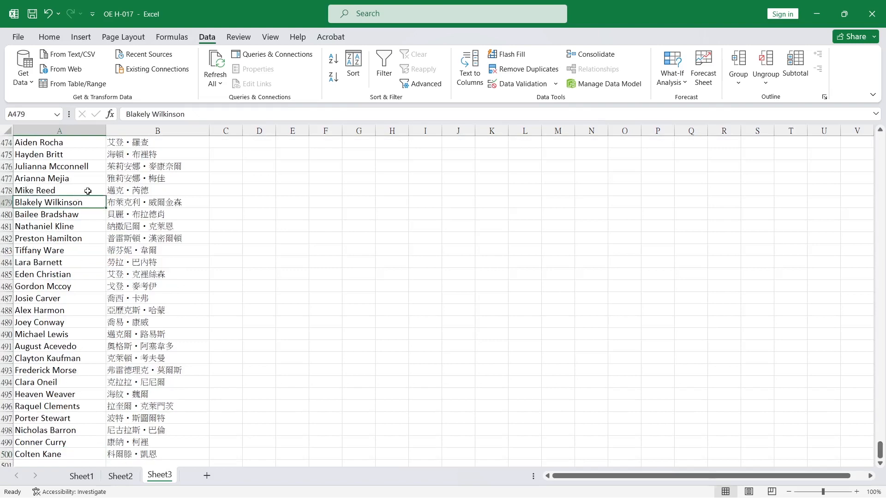
pyautogui.click(18, 38)
pyautogui.click(33, 480)
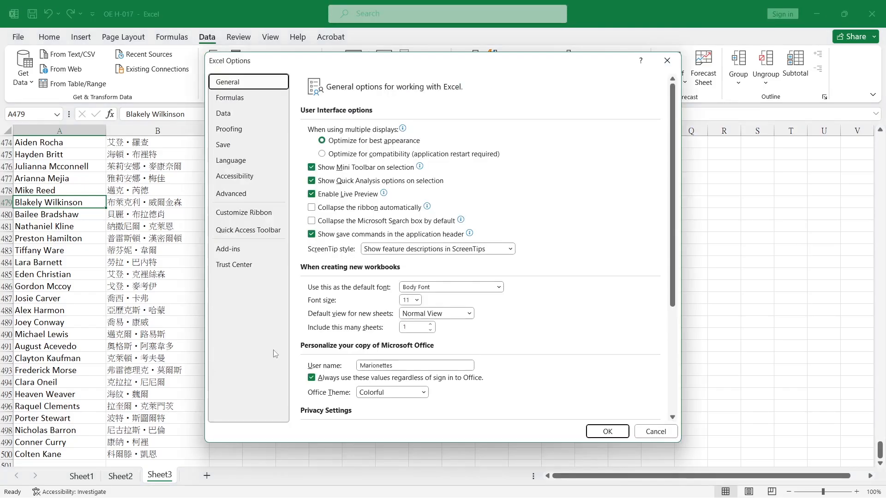
pyautogui.click(247, 197)
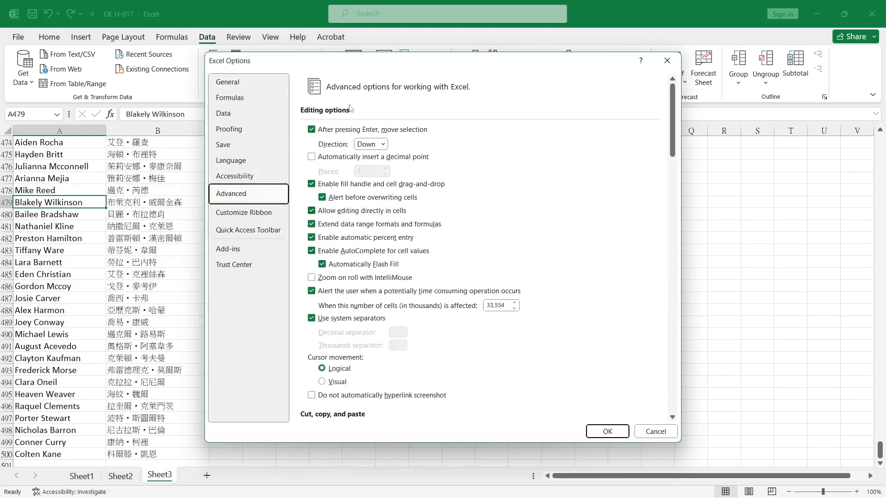
pyautogui.moveTo(667, 146); pyautogui.dragTo(671, 402)
pyautogui.click(505, 303)
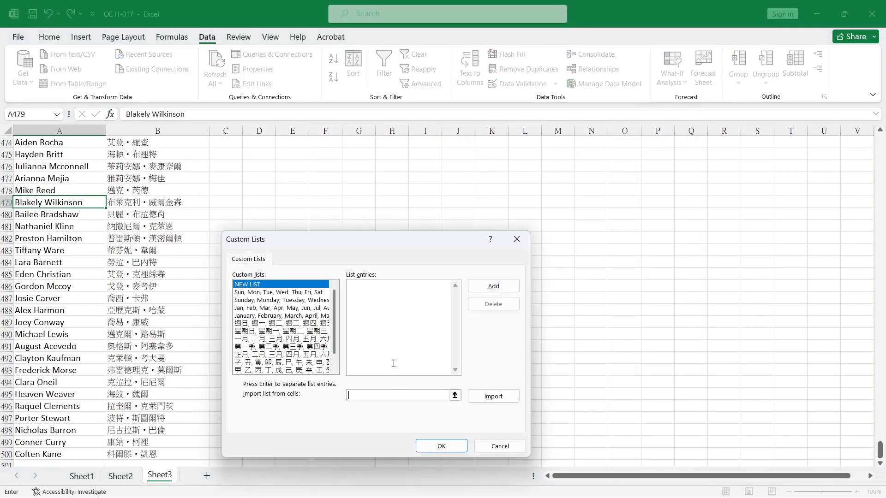
# Step: Import the English names in A1:A500 of Sheet3 as a new custom list and add it
pyautogui.click(64, 144)
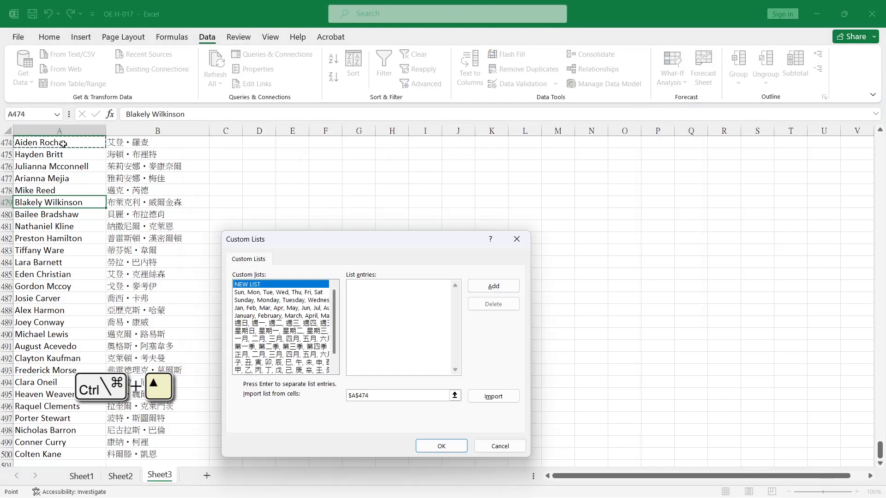
pyautogui.hotkey('ctrl', 'Up')
pyautogui.hotkey('ctrl', 'shift', 'Down')
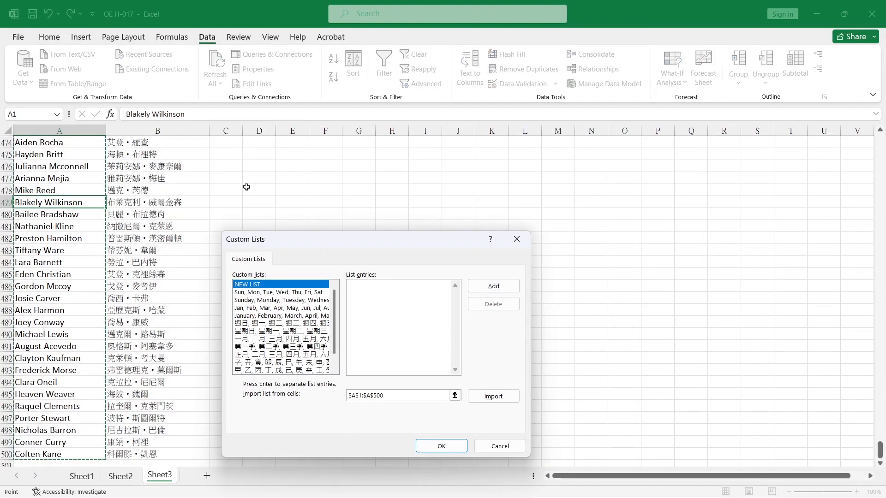
pyautogui.click(486, 401)
pyautogui.click(493, 286)
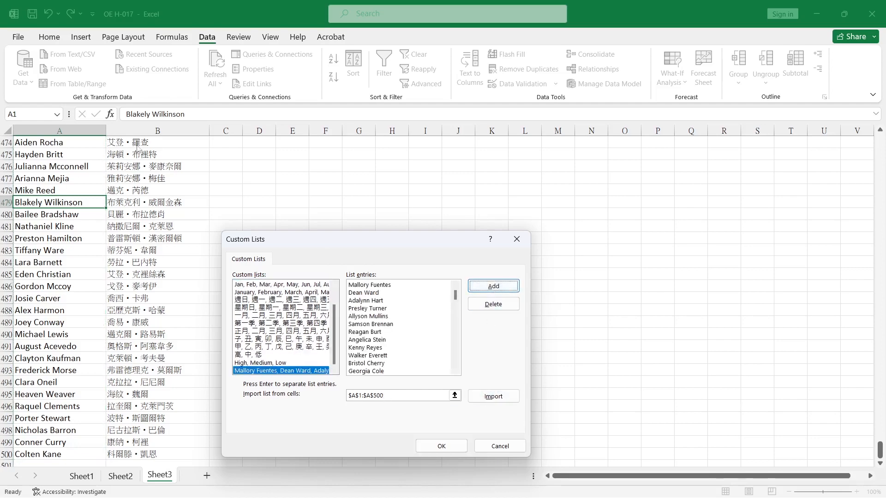
# Step: Import the Chinese names in B1:B500 as another custom list and add it
pyautogui.click(405, 395)
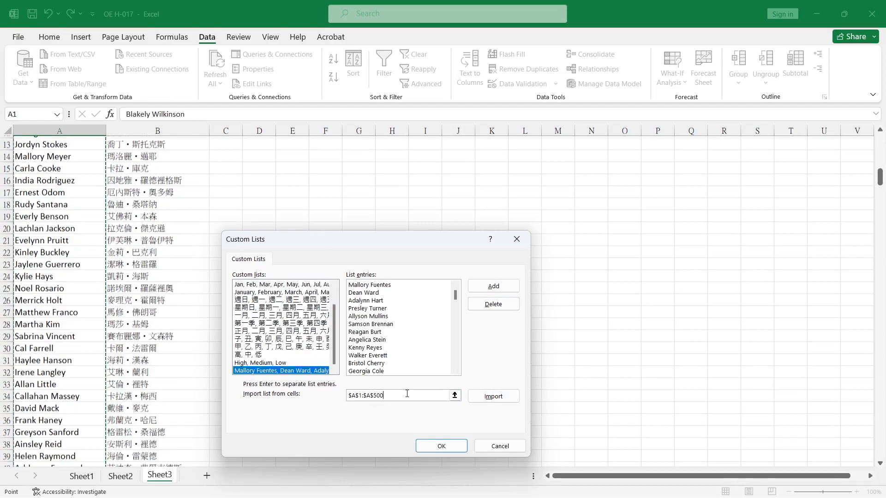
pyautogui.click(169, 145)
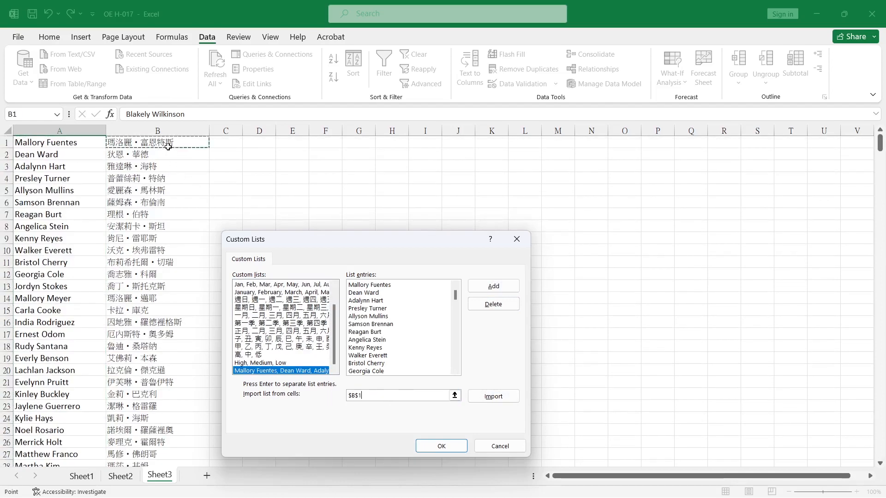
pyautogui.hotkey('ctrl', 'shift', 'Down')
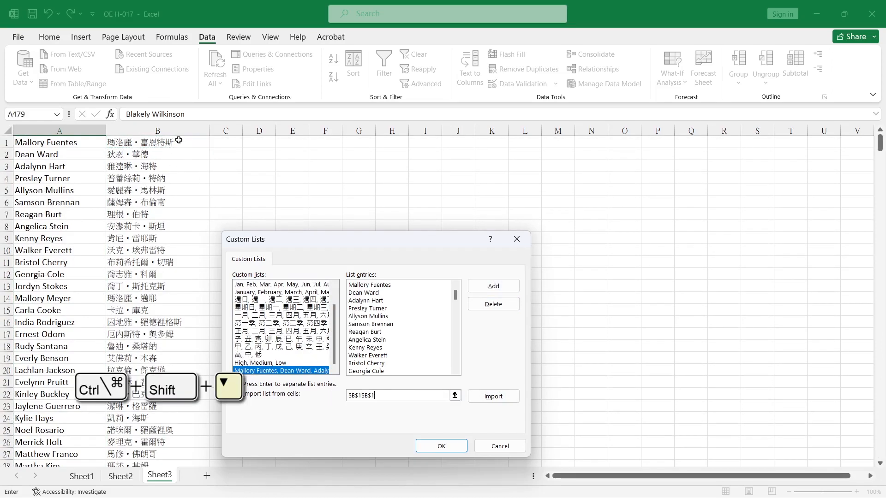
pyautogui.hotkey('ctrl', 'shift', 'Down')
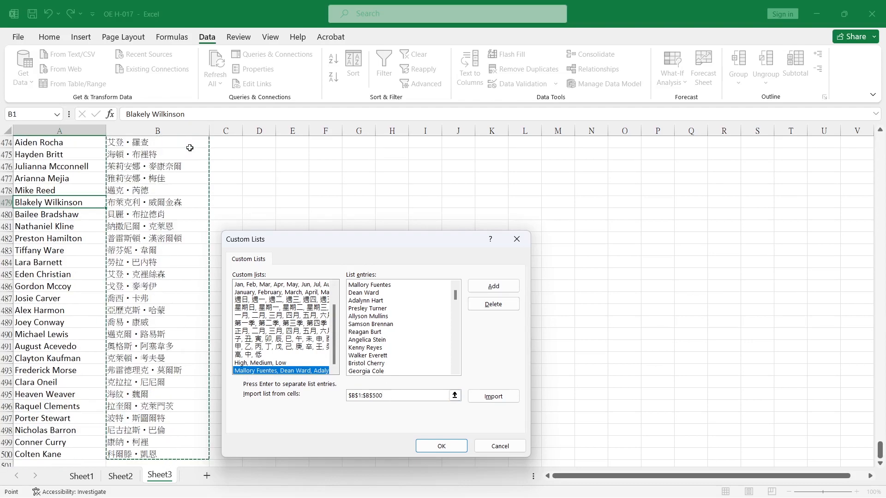
pyautogui.click(489, 400)
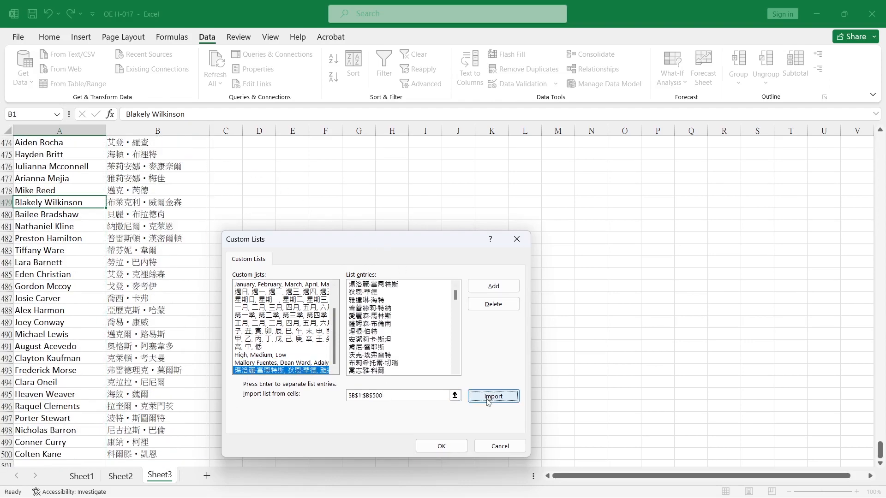
pyautogui.click(487, 289)
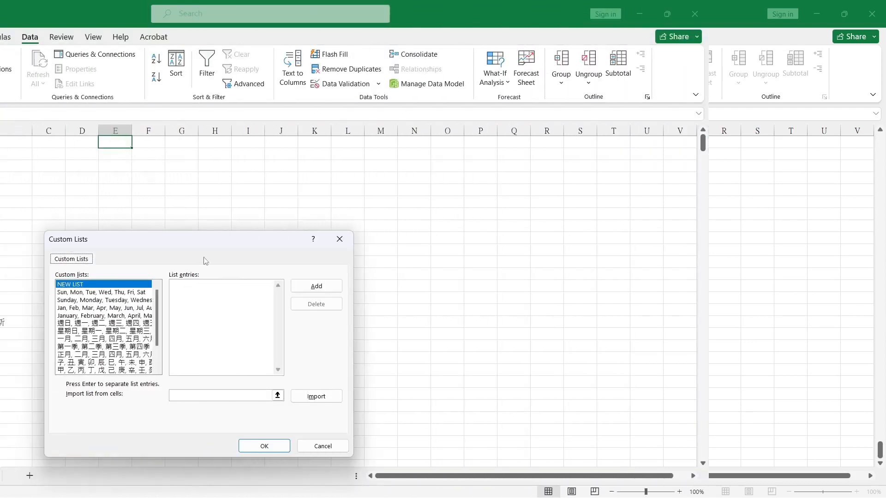
# Step: Copy all stored entries of the English name custom list and paste them into the sheet starting at E1
pyautogui.moveTo(334, 335); pyautogui.dragTo(338, 372)
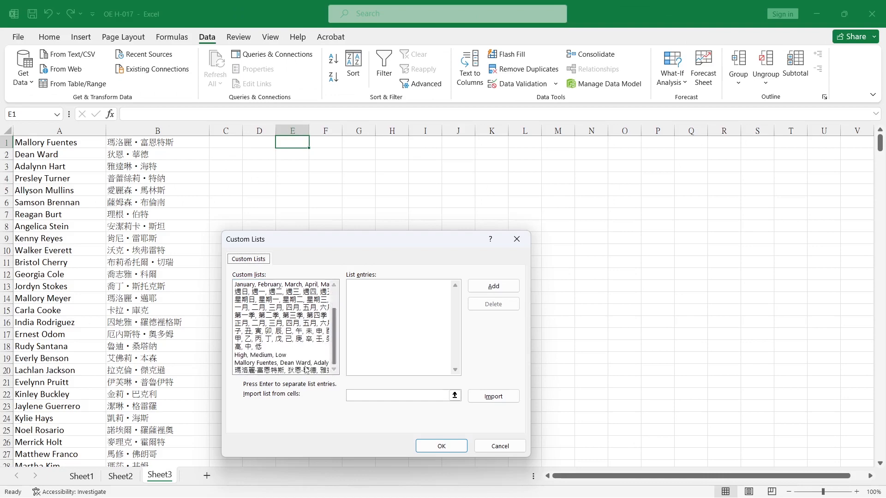
pyautogui.click(310, 363)
pyautogui.click(409, 331)
pyautogui.hotkey('ctrl', 'a')
pyautogui.hotkey('ctrl', 'c')
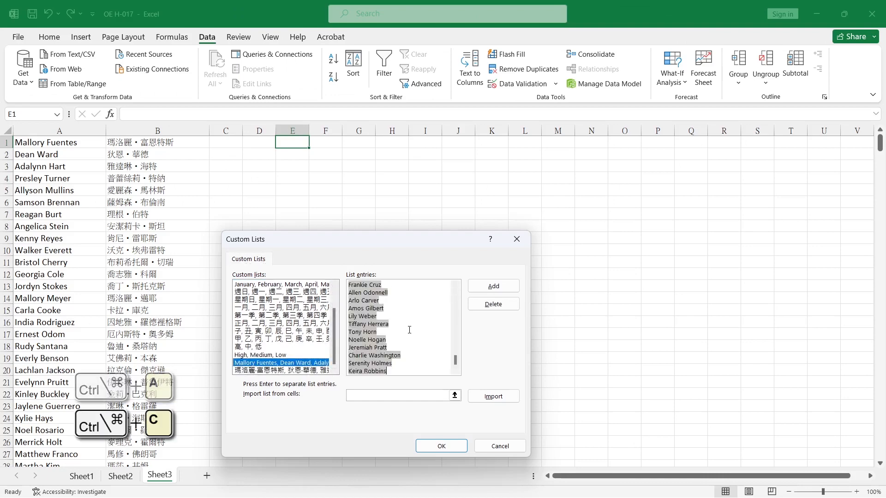
pyautogui.click(500, 444)
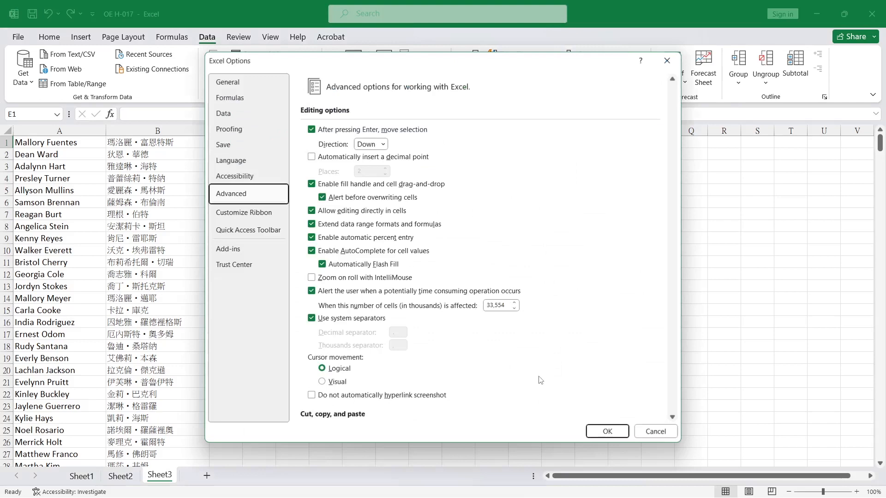
pyautogui.click(650, 429)
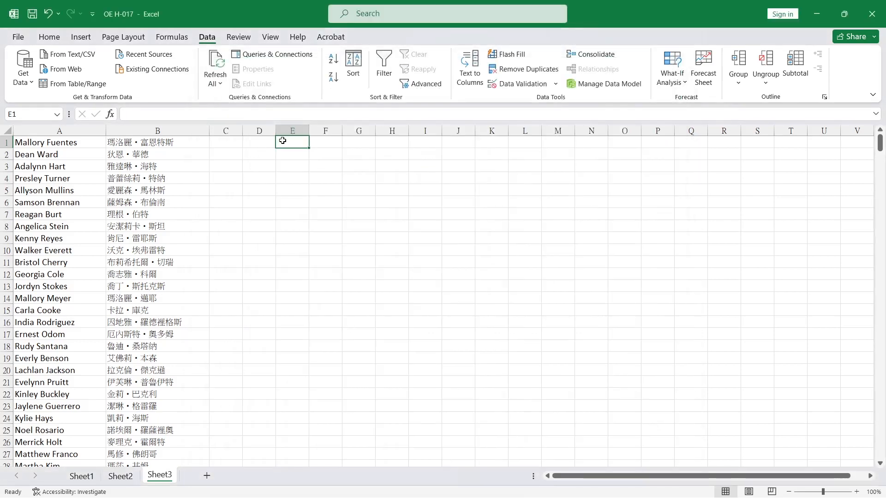
pyautogui.hotkey('ctrl', 'v')
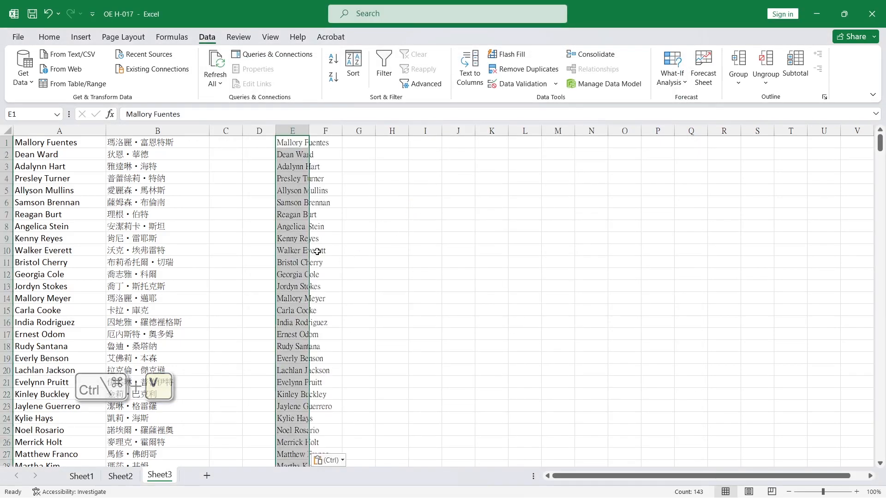
# Step: Auto-fit the width of column E to the pasted English names
pyautogui.click(302, 250)
pyautogui.doubleClick(310, 128)
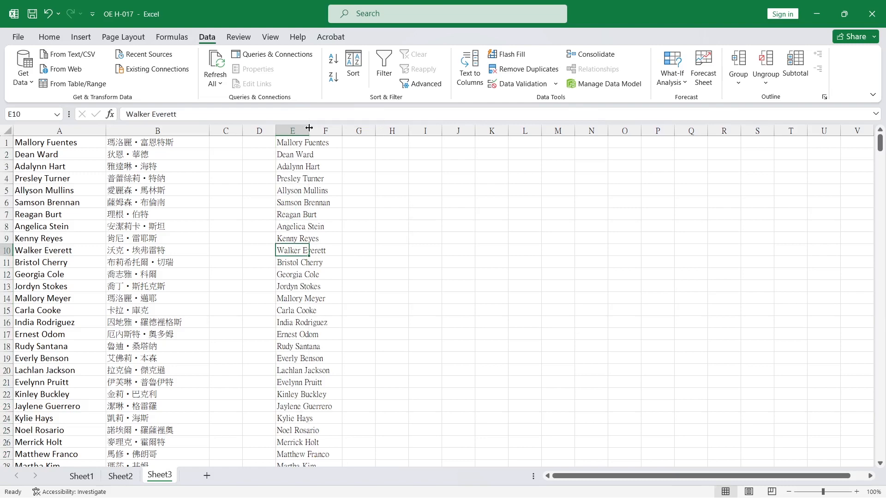
pyautogui.doubleClick(309, 127)
# Step: Copy all stored entries of the Chinese name custom list and paste them into the sheet starting at F1
pyautogui.click(369, 167)
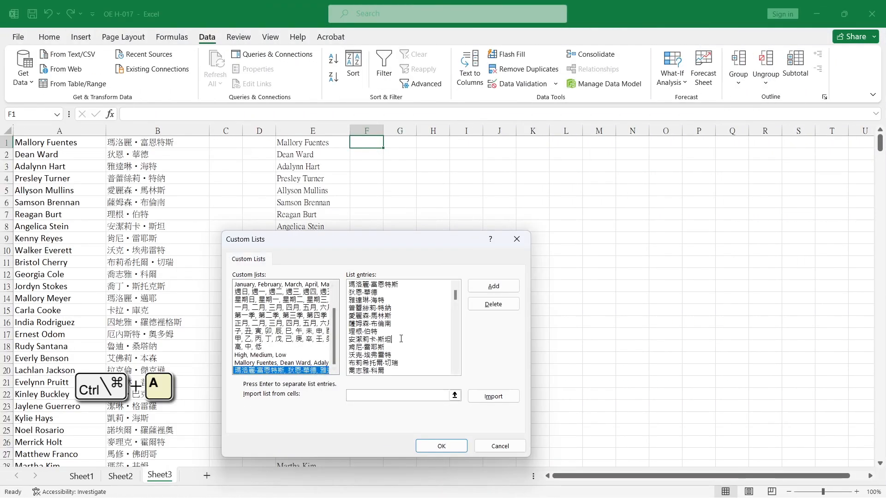
pyautogui.hotkey('ctrl', 'a')
pyautogui.hotkey('ctrl', 'c')
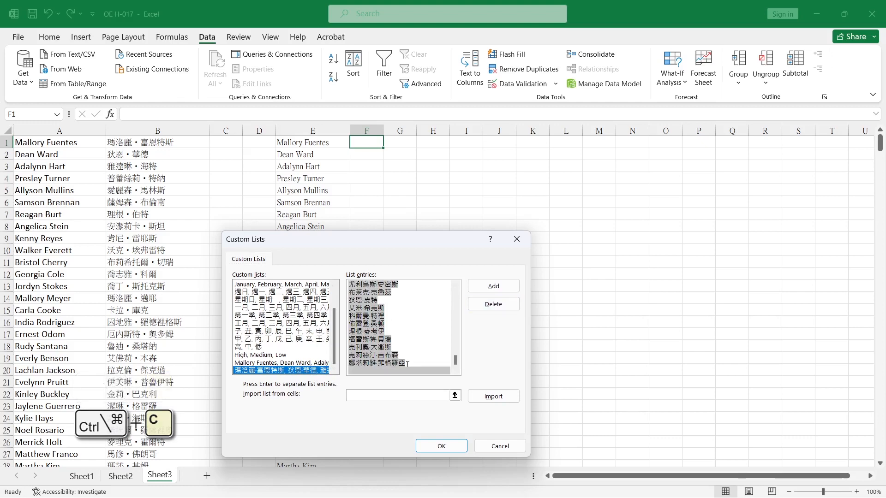
pyautogui.click(500, 446)
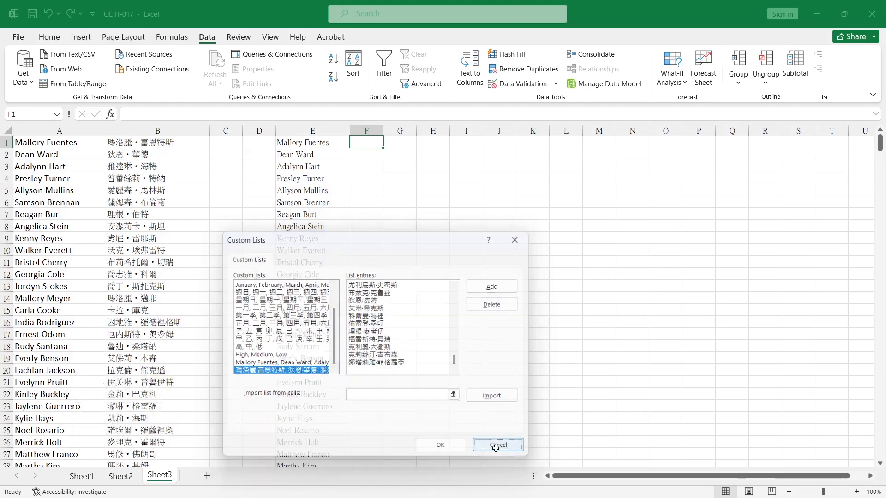
pyautogui.click(655, 431)
pyautogui.hotkey('ctrl', 'v')
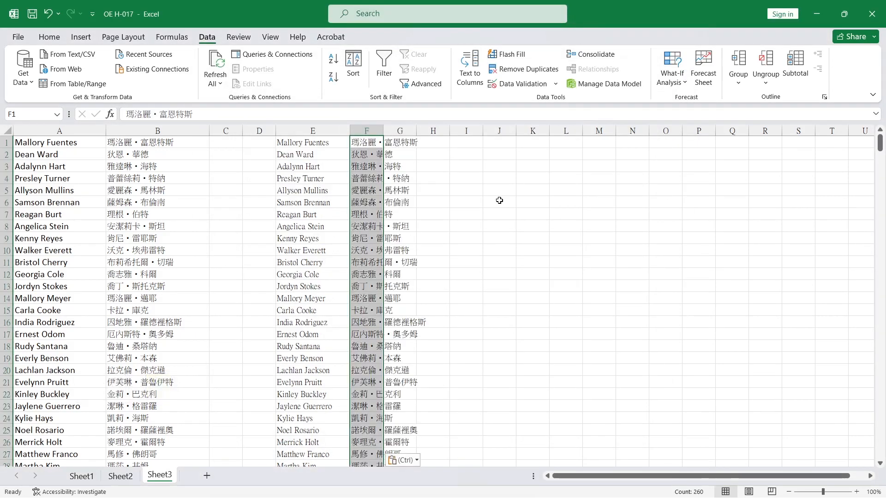
pyautogui.press('ctrl')
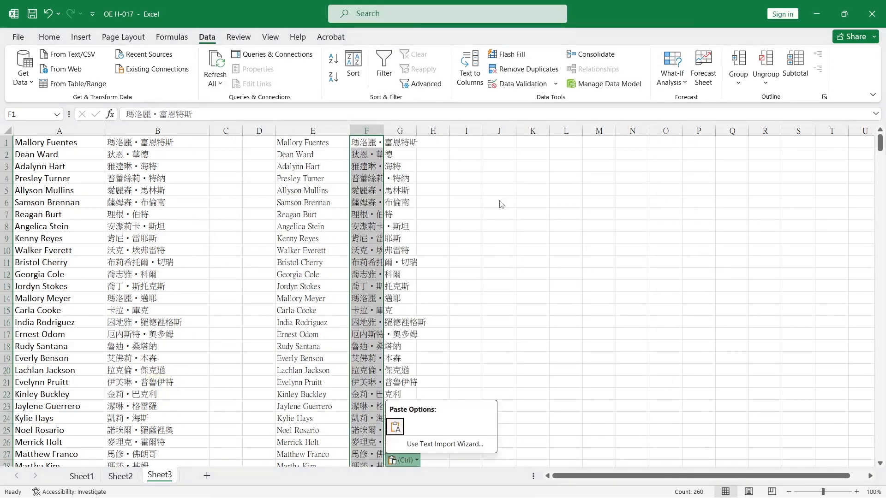
# Step: Auto-fit the width of column F to the pasted Chinese names
pyautogui.click(384, 131)
pyautogui.click(384, 131)
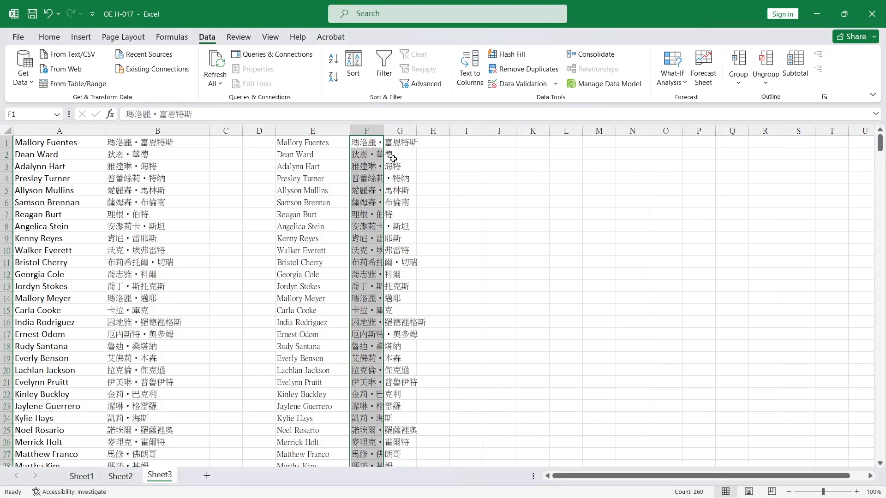
pyautogui.doubleClick(384, 130)
# Step: Jump to the last English name in column E and select its row to check how many entries were stored
pyautogui.click(320, 167)
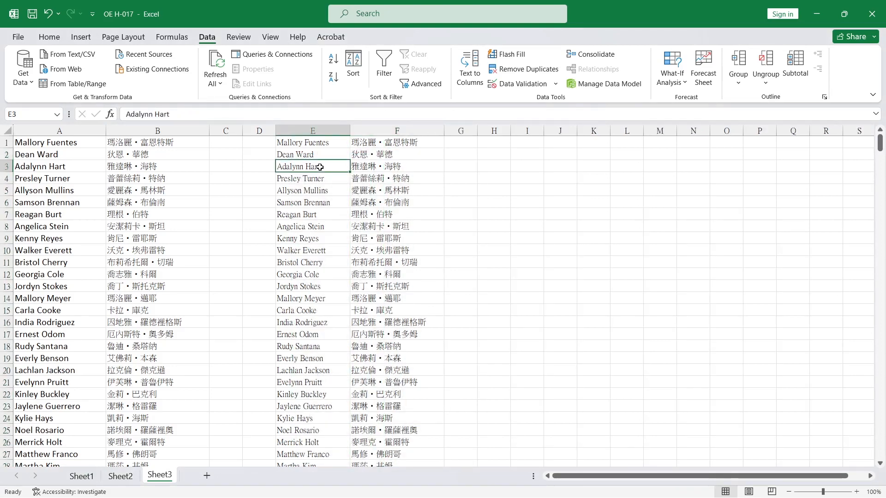
pyautogui.hotkey('ctrl', 'Down')
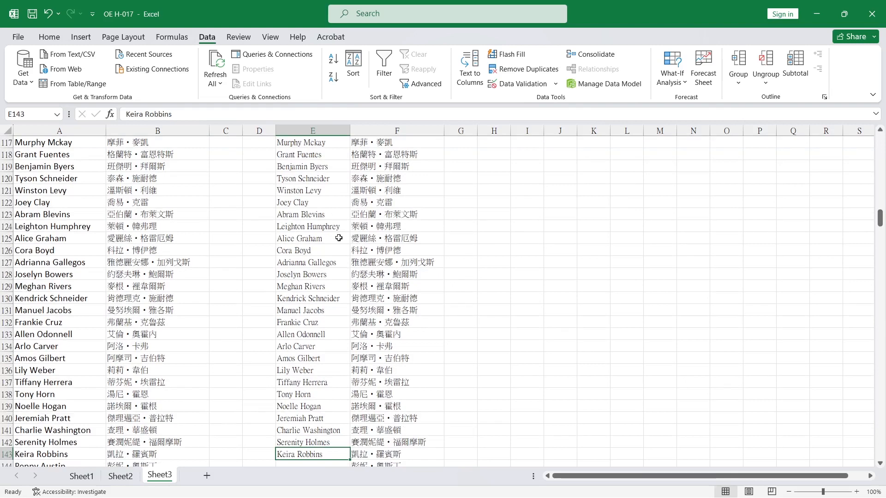
pyautogui.scroll(-5, 338, 238)
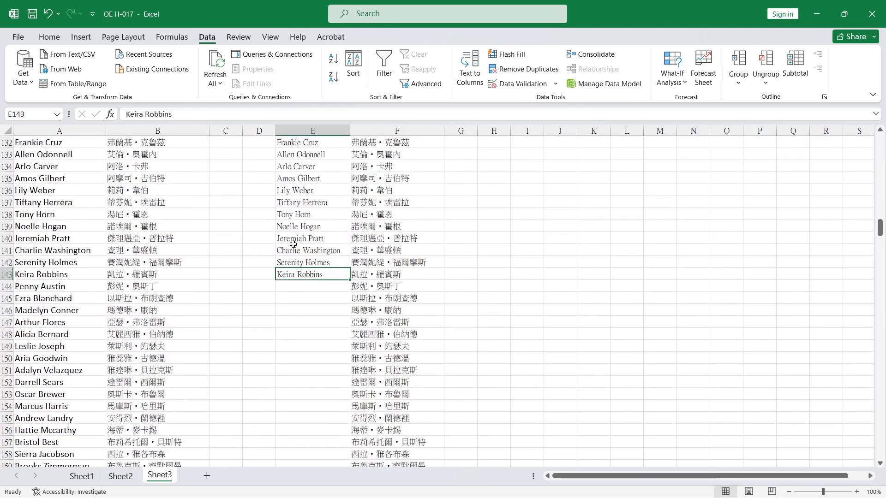
pyautogui.click(4, 274)
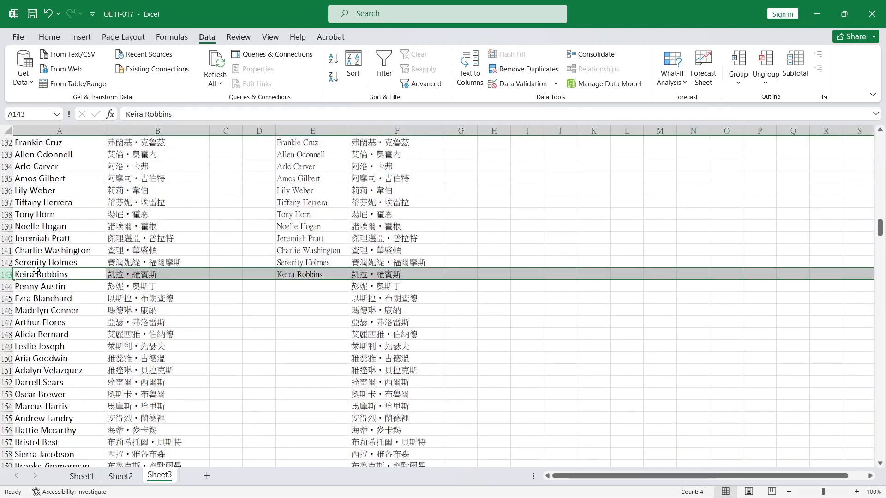
# Step: Jump to the last Chinese name in column F and highlight its row to check where that list ends
pyautogui.scroll(-9, 401, 360)
pyautogui.click(373, 357)
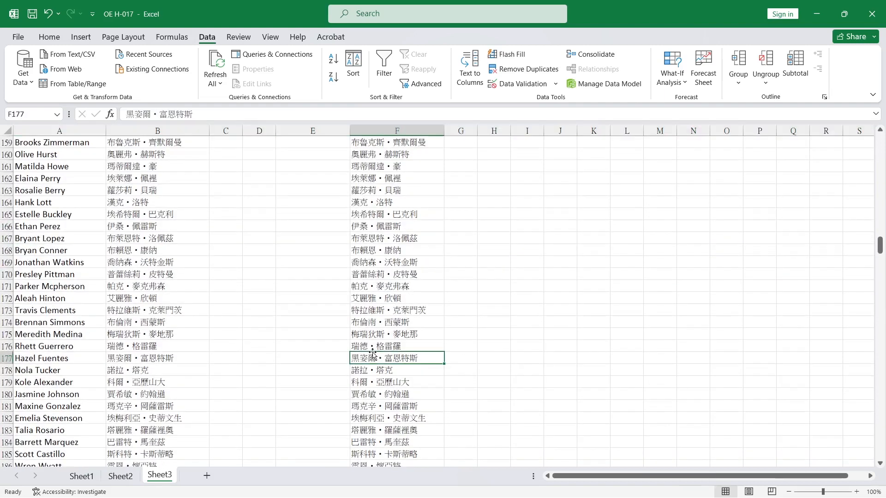
pyautogui.hotkey('ctrl', 'Down')
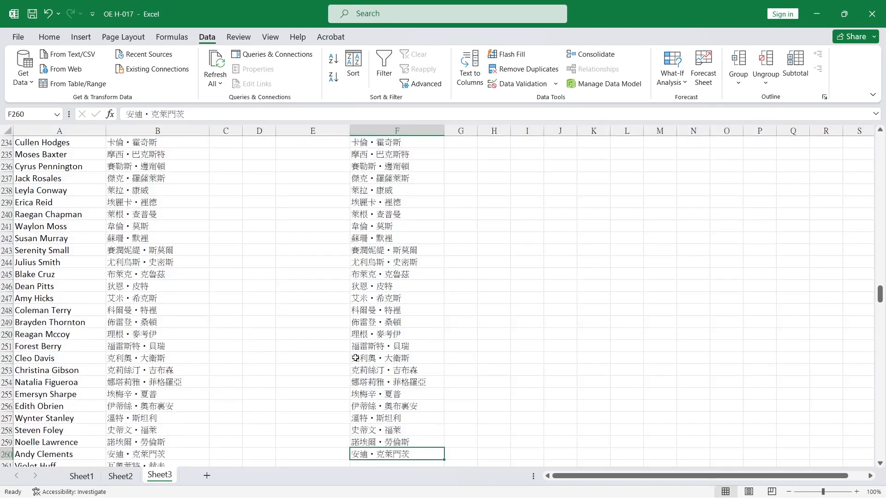
pyautogui.click(7, 457)
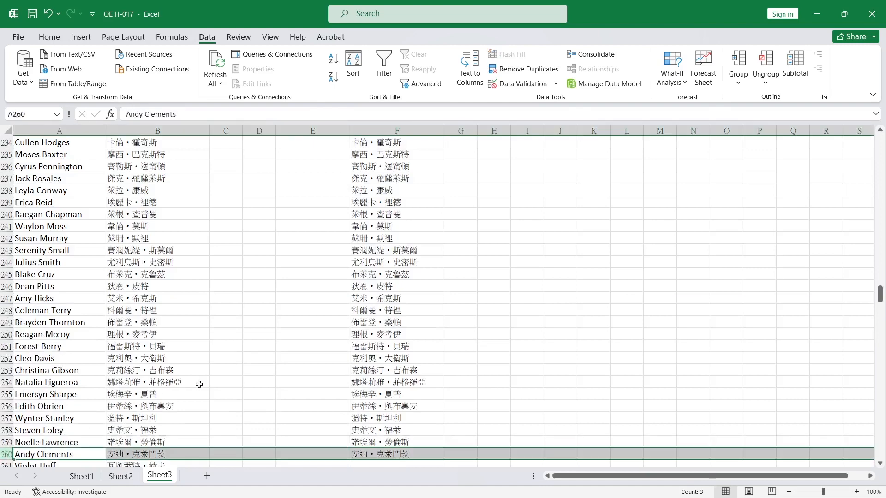
pyautogui.scroll(-1, 271, 374)
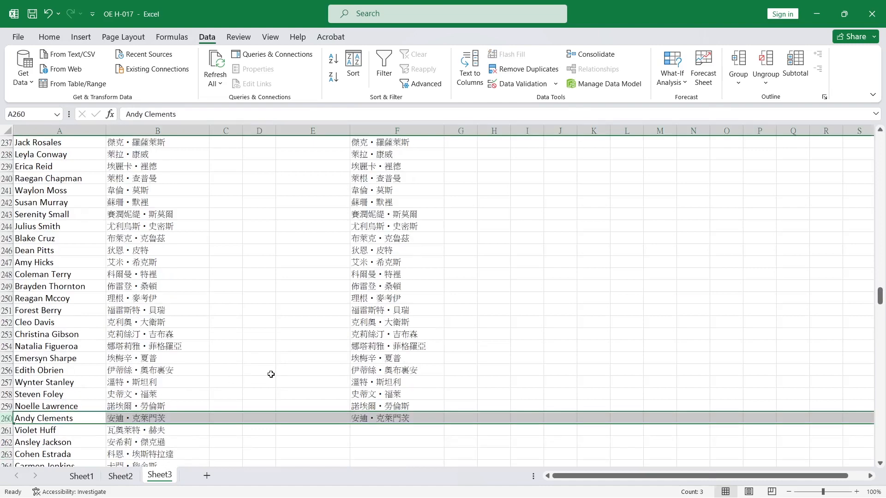
pyautogui.click(271, 374)
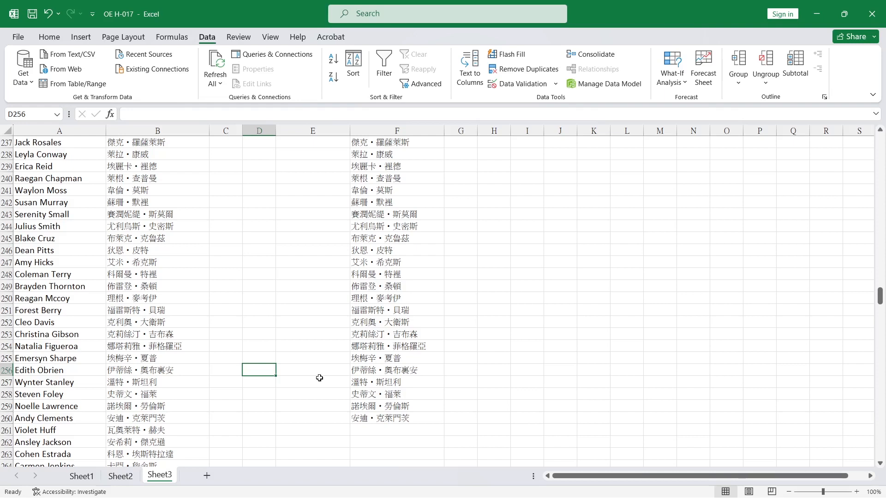
# Step: Switch to Word and check the Word Count statistics of the Chinese names in Document2 and the English names in Document1
pyautogui.click(364, 322)
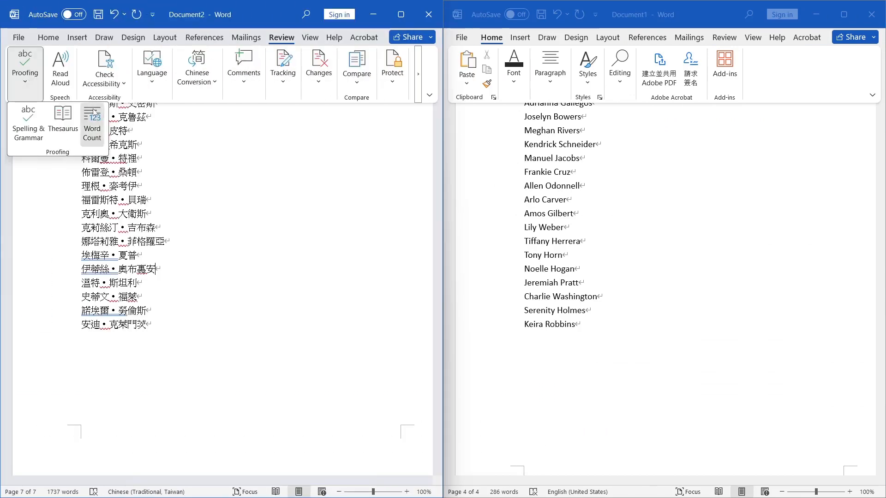
pyautogui.click(92, 123)
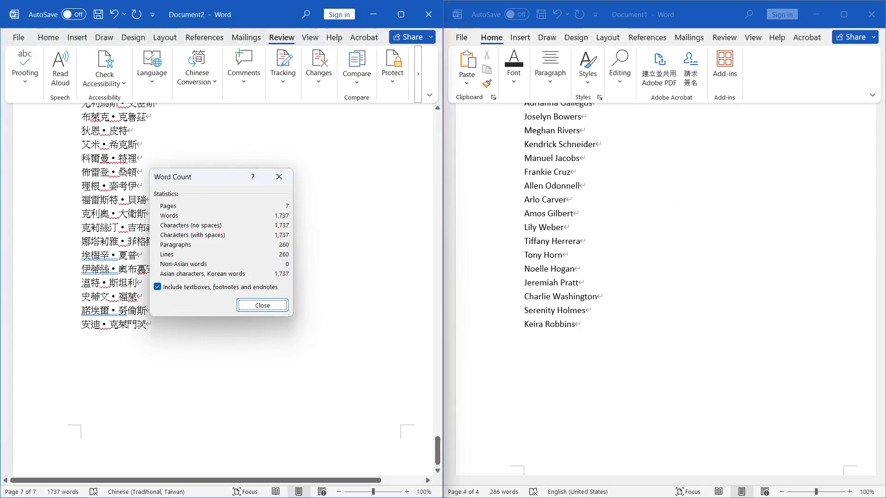
pyautogui.click(724, 37)
pyautogui.click(477, 81)
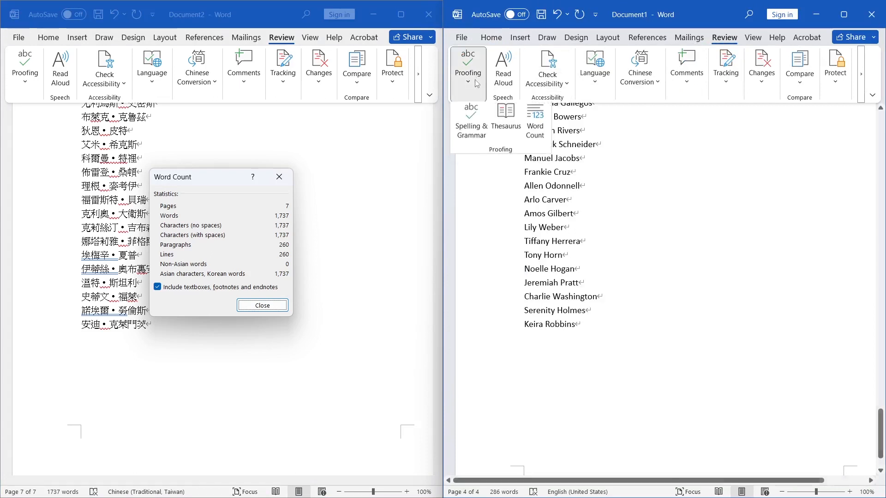
pyautogui.click(544, 125)
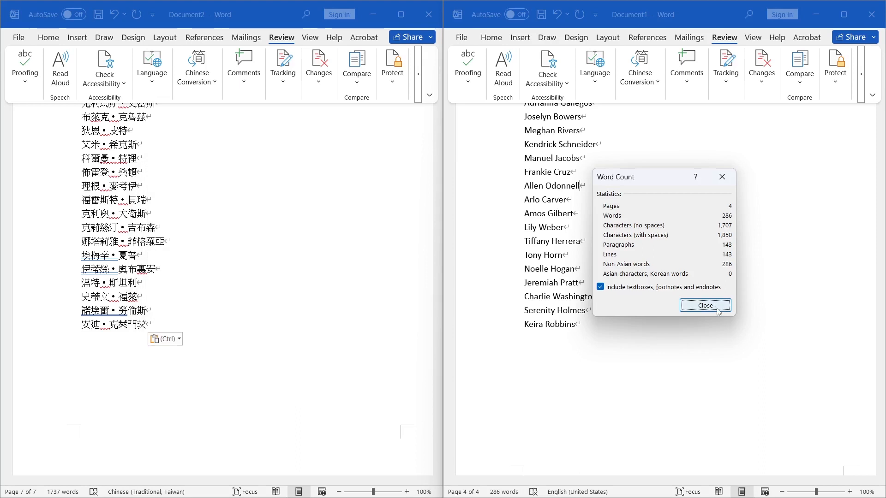
pyautogui.click(717, 312)
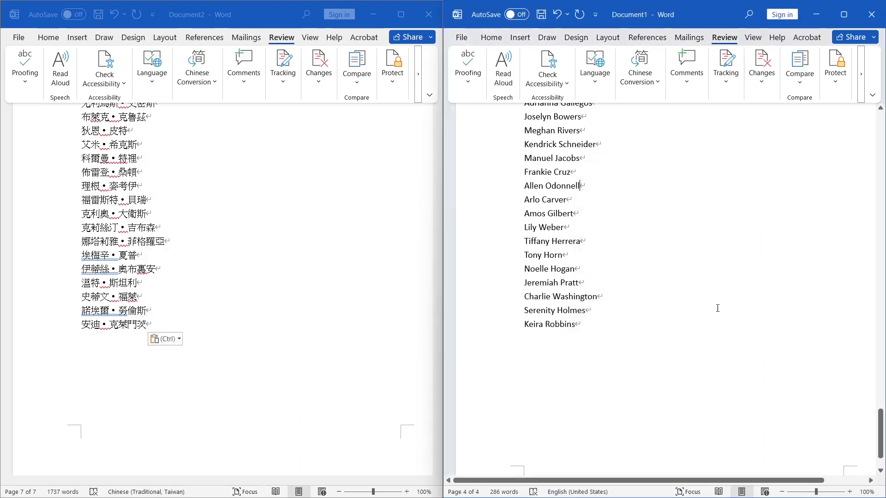
# Step: Switch back to Excel and review the pasted name columns E and F upward from the end of the Chinese list
pyautogui.hotkey('alt', 'Tab')
pyautogui.hotkey('alt', 'Tab')
pyautogui.hotkey('alt', 'Tab')
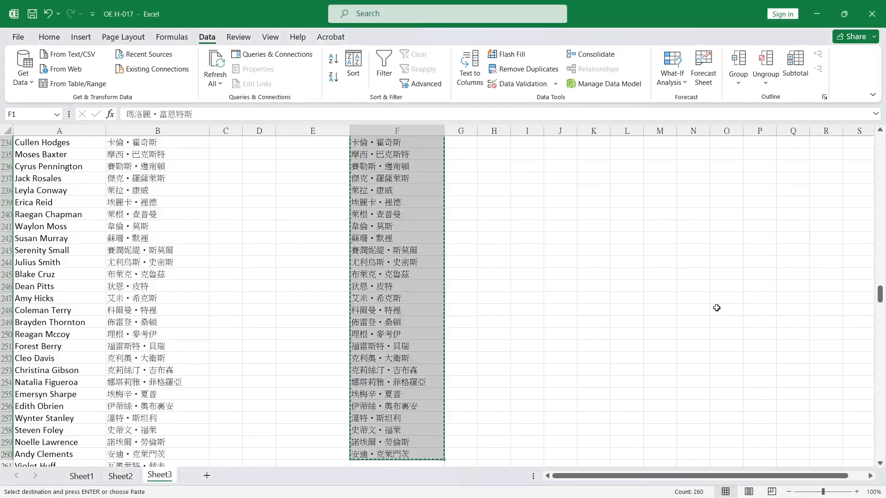
pyautogui.click(717, 308)
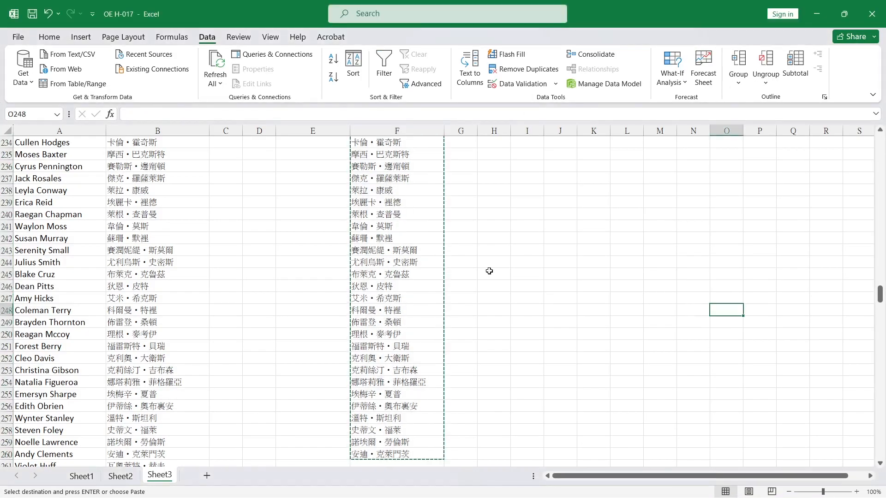
pyautogui.click(328, 270)
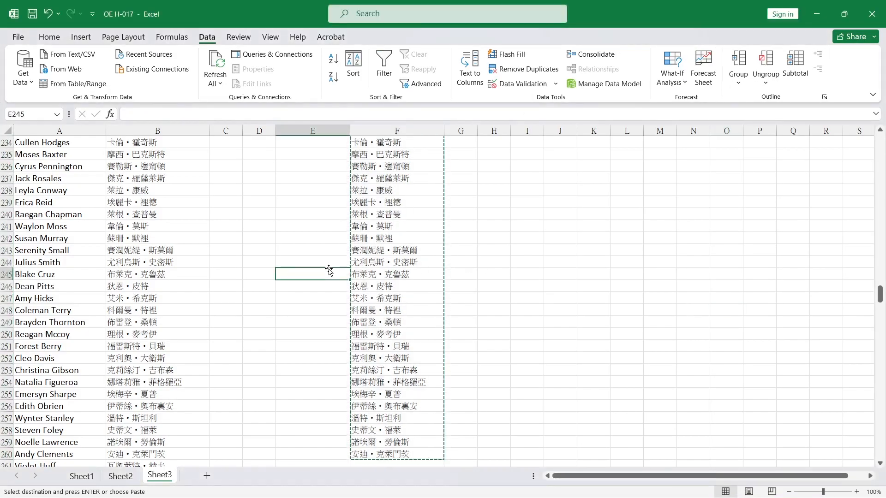
pyautogui.scroll(17, 328, 270)
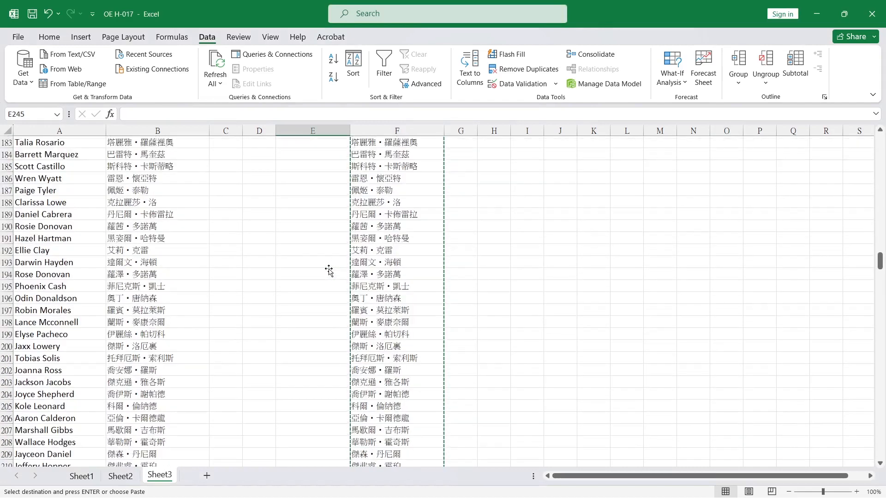
pyautogui.scroll(17, 329, 271)
pyautogui.click(295, 275)
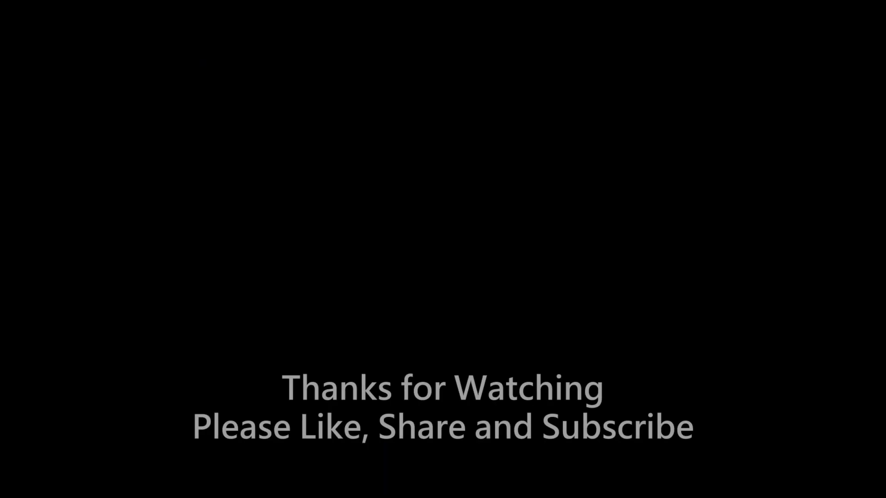